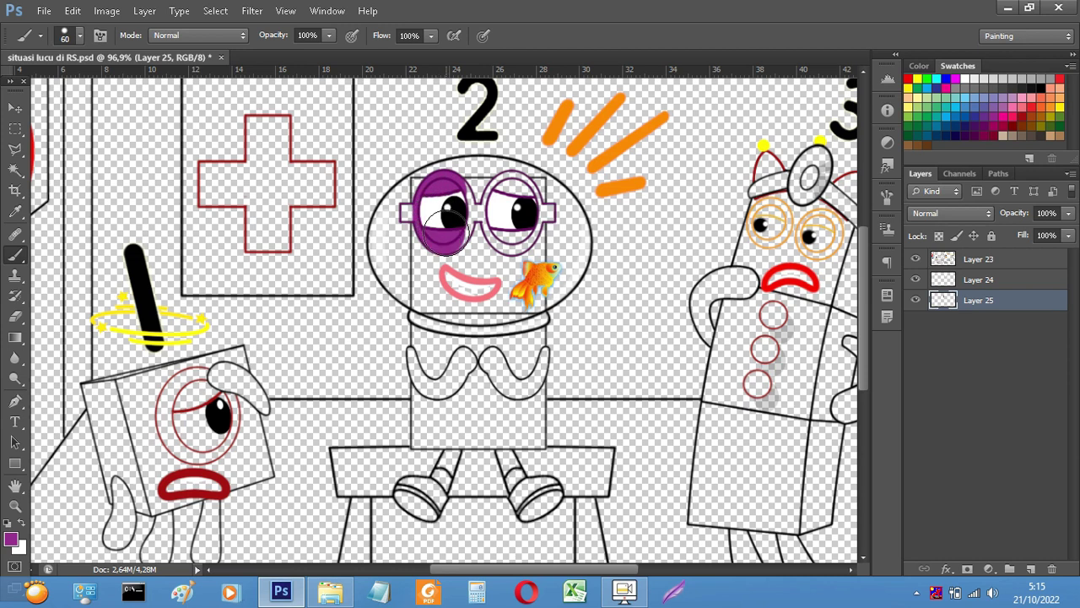
Paint the number 2 character's round glasses purple, covering both frames, the bridge and the side pieces
{"action": "key", "text": "bracketleft"}
{"action": "key", "text": "bracketleft"}
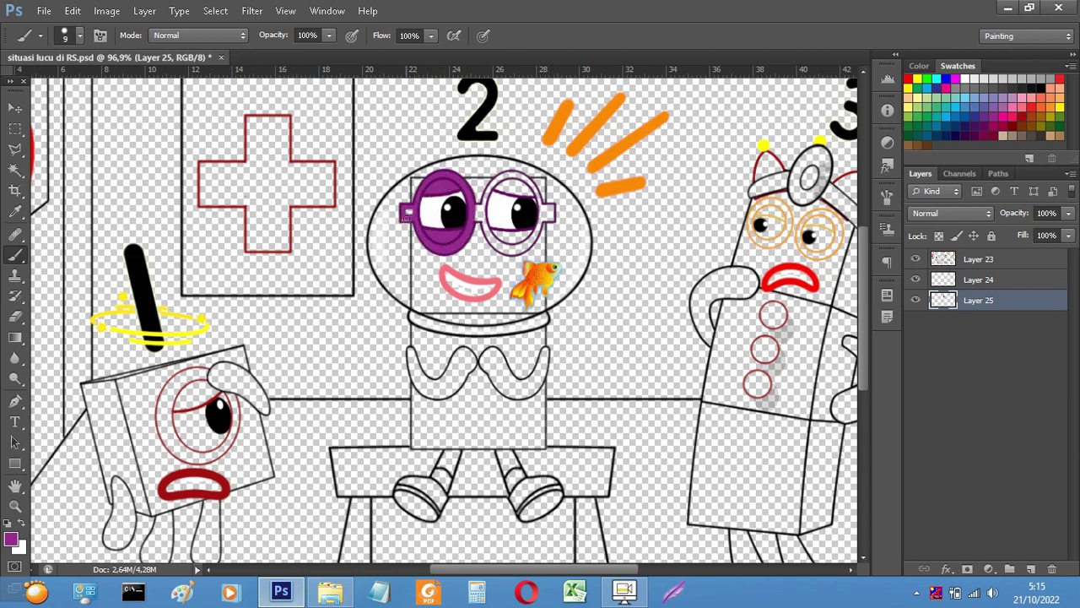
{"action": "key", "text": "bracketright"}
{"action": "key", "text": "bracketright"}
{"action": "key", "text": "bracketright"}
{"action": "key", "text": "bracketright"}
{"action": "key", "text": "bracketright"}
{"action": "key", "text": "bracketright"}
{"action": "mouse_move", "coordinate": [497, 218]}
{"action": "left_mouse_down"}
{"action": "mouse_move", "coordinate": [511, 197]}
{"action": "mouse_move", "coordinate": [508, 238]}
{"action": "mouse_move", "coordinate": [530, 215]}
{"action": "left_mouse_up"}
{"action": "key", "text": "bracketleft"}
{"action": "key", "text": "bracketleft"}
{"action": "key", "text": "bracketleft"}
{"action": "key", "text": "bracketleft"}
{"action": "key", "text": "bracketleft"}
{"action": "key", "text": "bracketleft"}
{"action": "key", "text": "bracketleft"}
{"action": "key", "text": "bracketleft"}
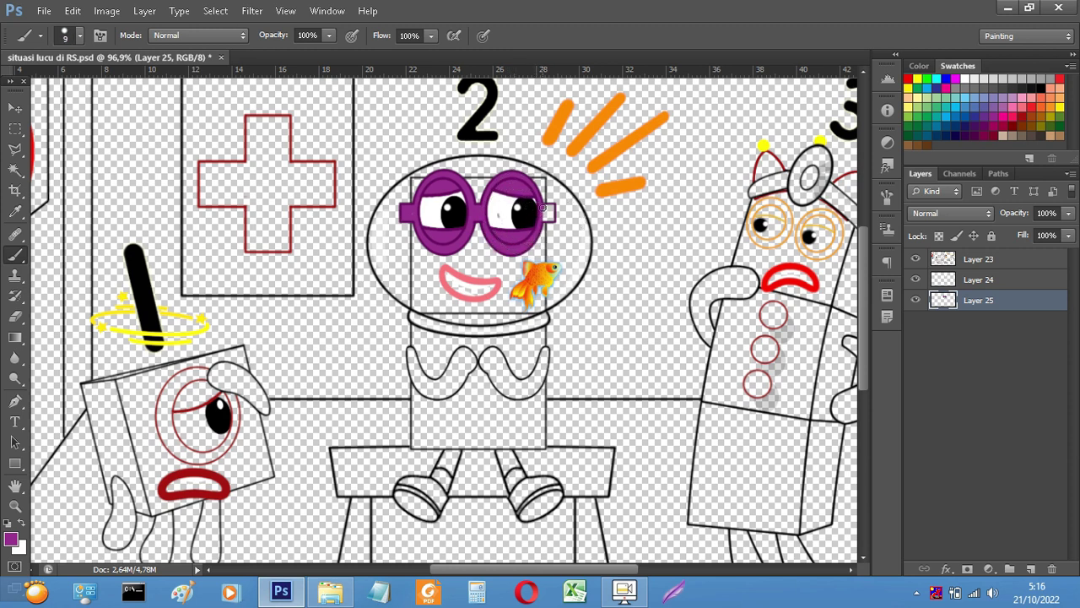
Touch up the number 2 character's eye whites and fill the inside of the smiling mouth with white and black
{"action": "left_click", "coordinate": [966, 81]}
{"action": "key", "text": "bracketright"}
{"action": "key", "text": "bracketright"}
{"action": "left_click", "coordinate": [501, 217]}
{"action": "left_click", "coordinate": [1040, 86]}
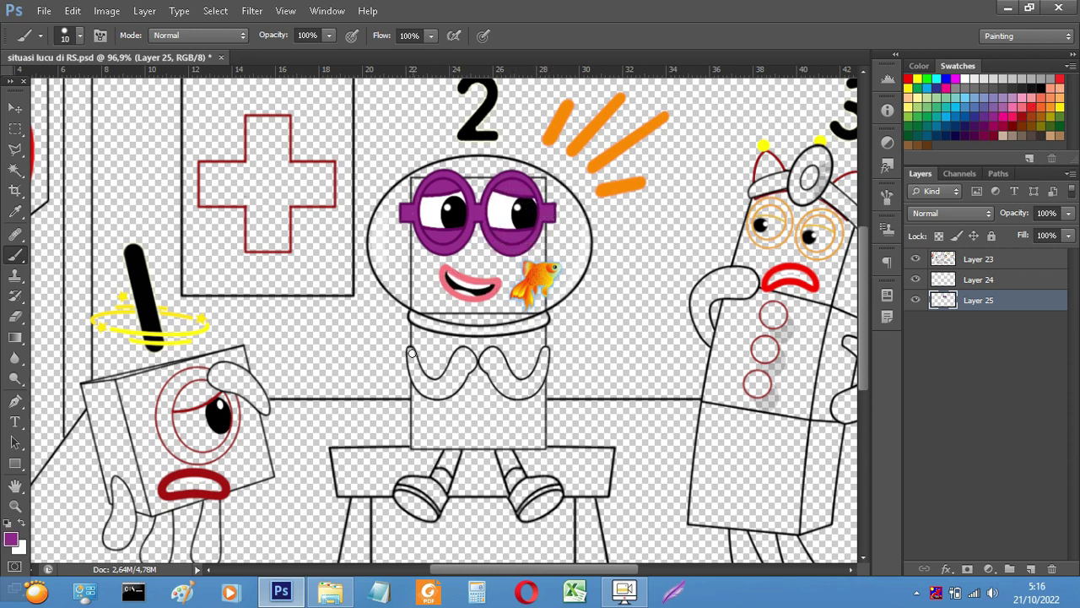
Paint the number 2 character's arms and legs purple, and the socks white on a new layer
{"action": "mouse_move", "coordinate": [442, 395]}
{"action": "left_mouse_down"}
{"action": "mouse_move", "coordinate": [465, 370]}
{"action": "mouse_move", "coordinate": [414, 362]}
{"action": "mouse_move", "coordinate": [425, 381]}
{"action": "mouse_move", "coordinate": [440, 384]}
{"action": "mouse_move", "coordinate": [464, 357]}
{"action": "mouse_move", "coordinate": [492, 359]}
{"action": "mouse_move", "coordinate": [513, 391]}
{"action": "mouse_move", "coordinate": [541, 368]}
{"action": "left_mouse_up"}
{"action": "key", "text": "bracketleft"}
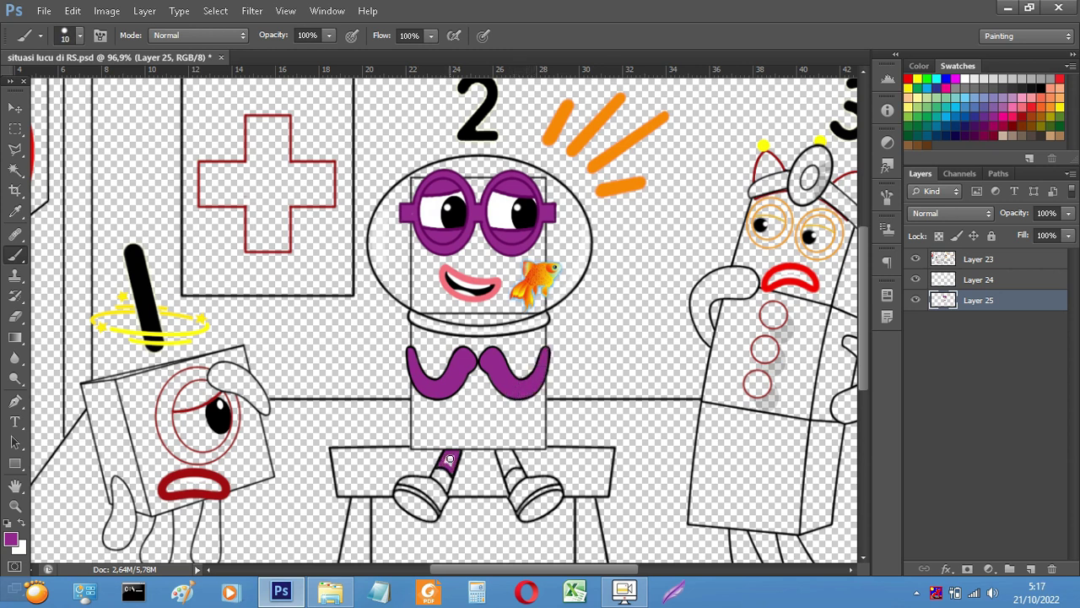
{"action": "key", "text": "bracketright"}
{"action": "left_click", "coordinate": [1030, 568]}
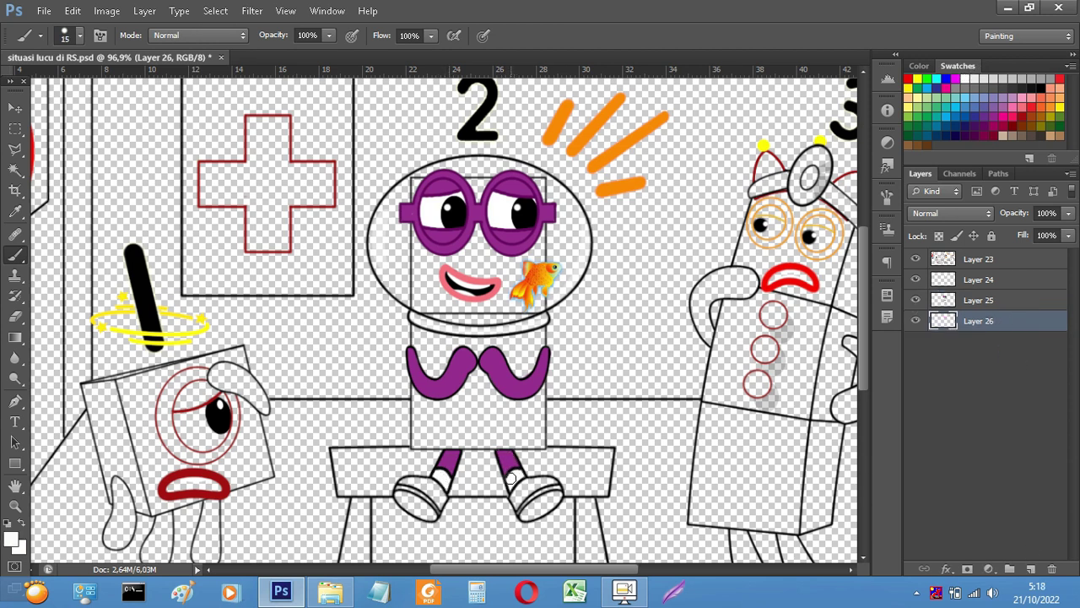
Fill the number 2 character's rectangular body with orange on a new layer beneath the others
{"action": "left_click", "coordinate": [1033, 570], "text": "ctrl"}
{"action": "left_click", "coordinate": [1051, 108]}
{"action": "left_click", "coordinate": [11, 539]}
{"action": "left_click", "coordinate": [878, 208]}
{"action": "left_click", "coordinate": [1052, 195]}
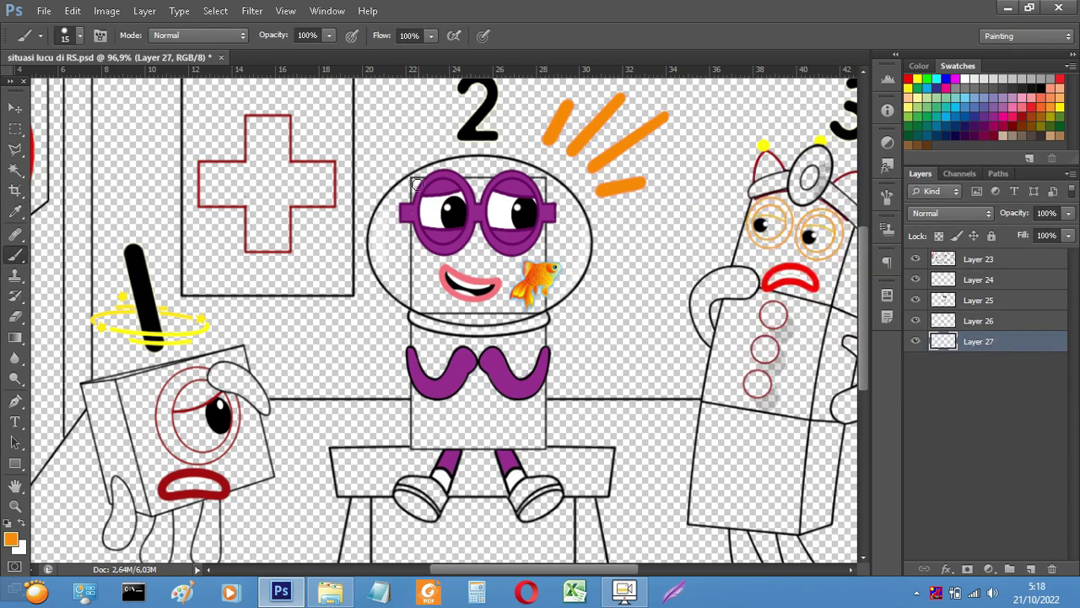
{"action": "left_click", "coordinate": [541, 182], "text": "shift"}
{"action": "left_click", "coordinate": [541, 445], "text": "shift"}
{"action": "left_click", "coordinate": [415, 444], "text": "shift"}
{"action": "left_click", "coordinate": [414, 182], "text": "shift"}
{"action": "key", "text": "bracketright"}
{"action": "key", "text": "bracketright"}
{"action": "key", "text": "bracketright"}
{"action": "mouse_move", "coordinate": [479, 199]}
{"action": "left_mouse_down"}
{"action": "mouse_move", "coordinate": [521, 226]}
{"action": "mouse_move", "coordinate": [441, 223]}
{"action": "mouse_move", "coordinate": [460, 247]}
{"action": "mouse_move", "coordinate": [508, 268]}
{"action": "mouse_move", "coordinate": [432, 287]}
{"action": "mouse_move", "coordinate": [527, 298]}
{"action": "mouse_move", "coordinate": [428, 327]}
{"action": "mouse_move", "coordinate": [522, 334]}
{"action": "mouse_move", "coordinate": [427, 352]}
{"action": "mouse_move", "coordinate": [522, 375]}
{"action": "mouse_move", "coordinate": [436, 401]}
{"action": "mouse_move", "coordinate": [429, 432]}
{"action": "mouse_move", "coordinate": [523, 427]}
{"action": "mouse_move", "coordinate": [479, 431]}
{"action": "left_mouse_up"}
Paint the number 2 character's shoe uppers orange and the soles a darker orange
{"action": "key", "text": "bracketleft"}
{"action": "key", "text": "bracketleft"}
{"action": "mouse_move", "coordinate": [405, 485]}
{"action": "left_mouse_down"}
{"action": "mouse_move", "coordinate": [429, 506]}
{"action": "mouse_move", "coordinate": [417, 499]}
{"action": "left_mouse_up"}
{"action": "mouse_move", "coordinate": [530, 492]}
{"action": "left_mouse_down"}
{"action": "mouse_move", "coordinate": [522, 508]}
{"action": "mouse_move", "coordinate": [535, 483]}
{"action": "mouse_move", "coordinate": [528, 493]}
{"action": "left_mouse_up"}
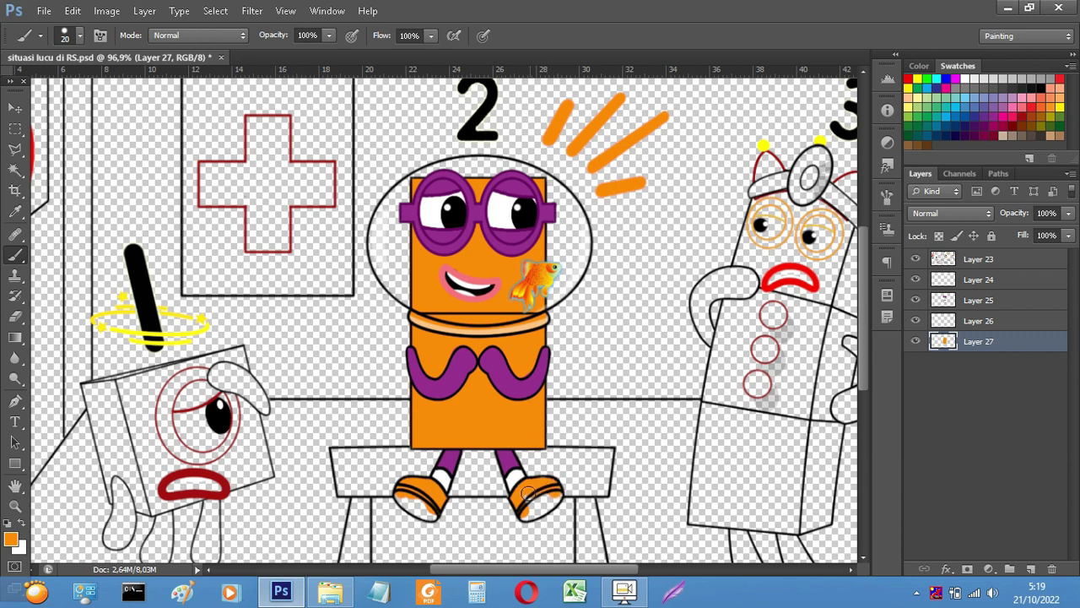
{"action": "left_click", "coordinate": [11, 538]}
{"action": "key", "text": "Return"}
{"action": "left_click_drag", "start_coordinate": [405, 498], "coordinate": [428, 513]}
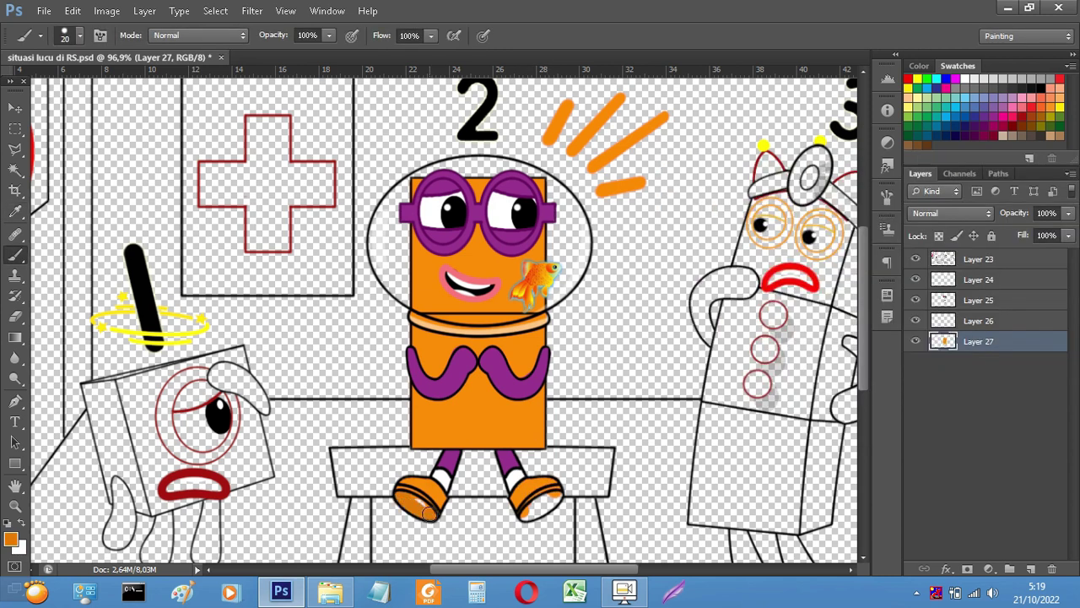
{"action": "left_click_drag", "start_coordinate": [521, 515], "coordinate": [547, 500]}
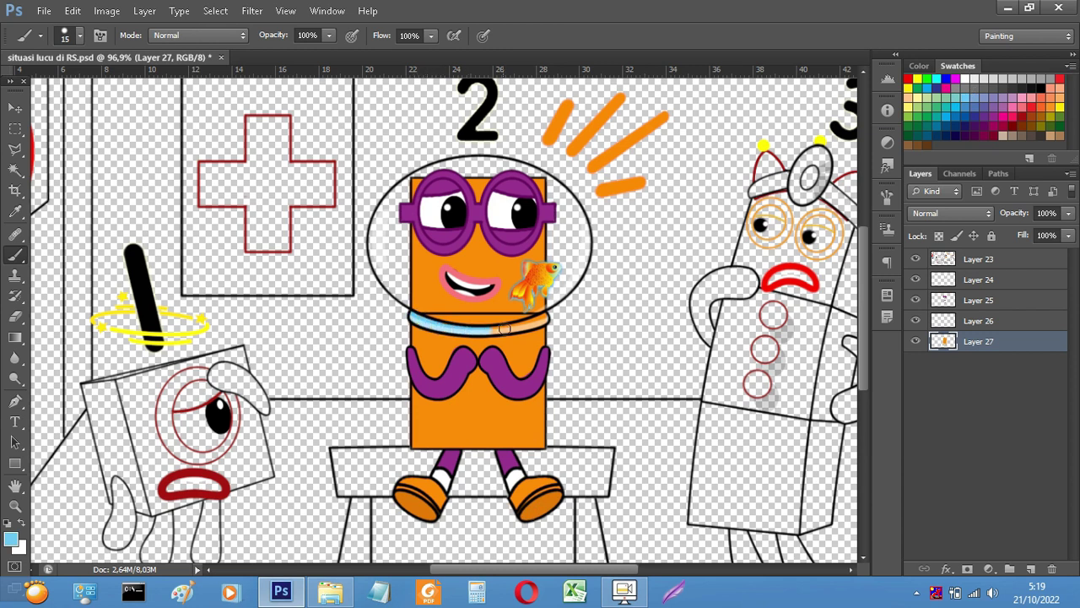
Paint the fishbowl helmet and collar light blue, adding a bottom layer for the bowl and cleaning up its outer edge with the Eraser
{"action": "left_click", "coordinate": [1032, 570], "text": "ctrl"}
{"action": "key", "text": "bracketright"}
{"action": "key", "text": "bracketright"}
{"action": "key", "text": "bracketright"}
{"action": "key", "text": "bracketright"}
{"action": "key", "text": "bracketright"}
{"action": "key", "text": "bracketright"}
{"action": "key", "text": "bracketright"}
{"action": "key", "text": "bracketright"}
{"action": "key", "text": "bracketright"}
{"action": "key", "text": "bracketright"}
{"action": "key", "text": "bracketright"}
{"action": "key", "text": "bracketright"}
{"action": "mouse_move", "coordinate": [473, 192]}
{"action": "left_mouse_down"}
{"action": "mouse_move", "coordinate": [429, 207]}
{"action": "mouse_move", "coordinate": [413, 222]}
{"action": "mouse_move", "coordinate": [411, 255]}
{"action": "mouse_move", "coordinate": [426, 266]}
{"action": "mouse_move", "coordinate": [407, 245]}
{"action": "mouse_move", "coordinate": [508, 196]}
{"action": "mouse_move", "coordinate": [540, 215]}
{"action": "mouse_move", "coordinate": [553, 245]}
{"action": "mouse_move", "coordinate": [533, 272]}
{"action": "mouse_move", "coordinate": [443, 251]}
{"action": "left_mouse_up"}
{"action": "key", "text": "e"}
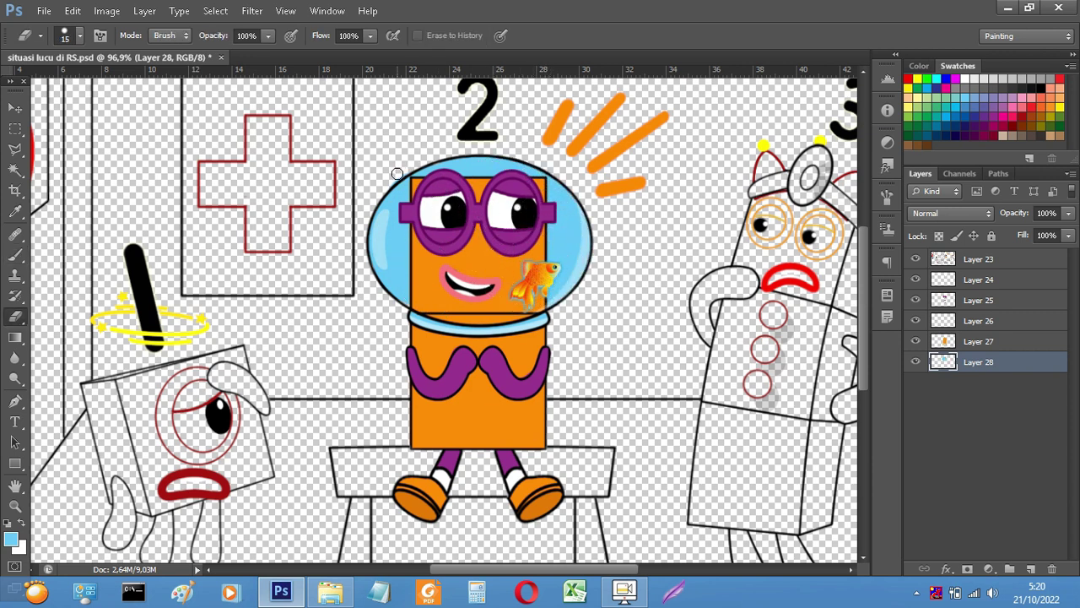
{"action": "left_click", "coordinate": [18, 256]}
Merge Layers 24 through 28 into a single layer
{"action": "key", "text": "ctrl+0"}
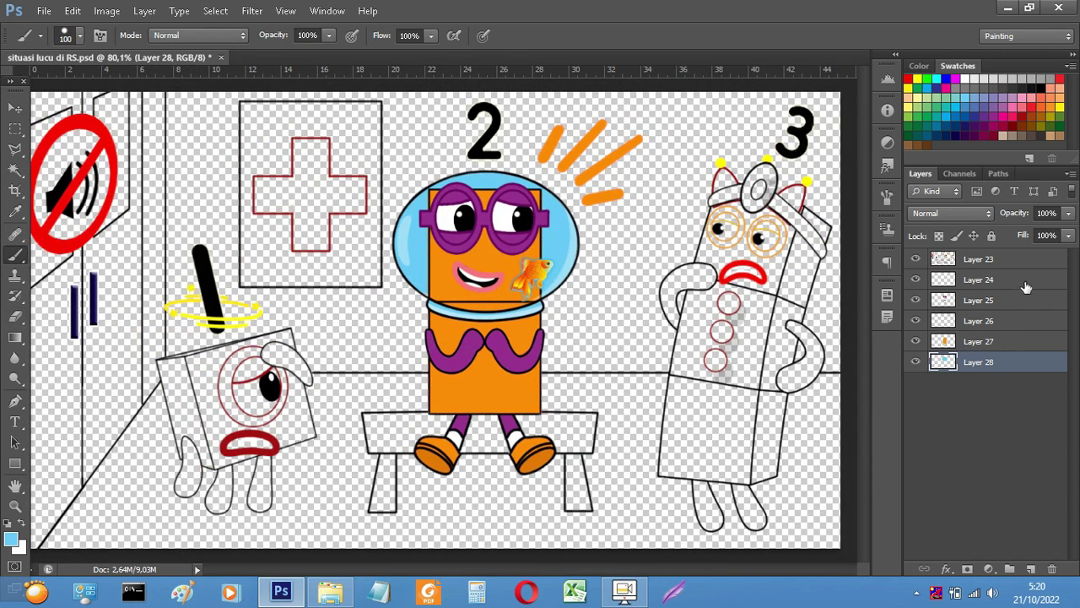
{"action": "left_click", "coordinate": [1017, 283], "text": "shift"}
{"action": "key", "text": "ctrl+e"}
Fill the bench seat with brown on a new layer placed beneath the character's colors
{"action": "left_click", "coordinate": [1032, 570]}
{"action": "left_click_drag", "start_coordinate": [1016, 327], "coordinate": [1016, 327]}
{"action": "left_click", "coordinate": [740, 253], "text": "alt"}
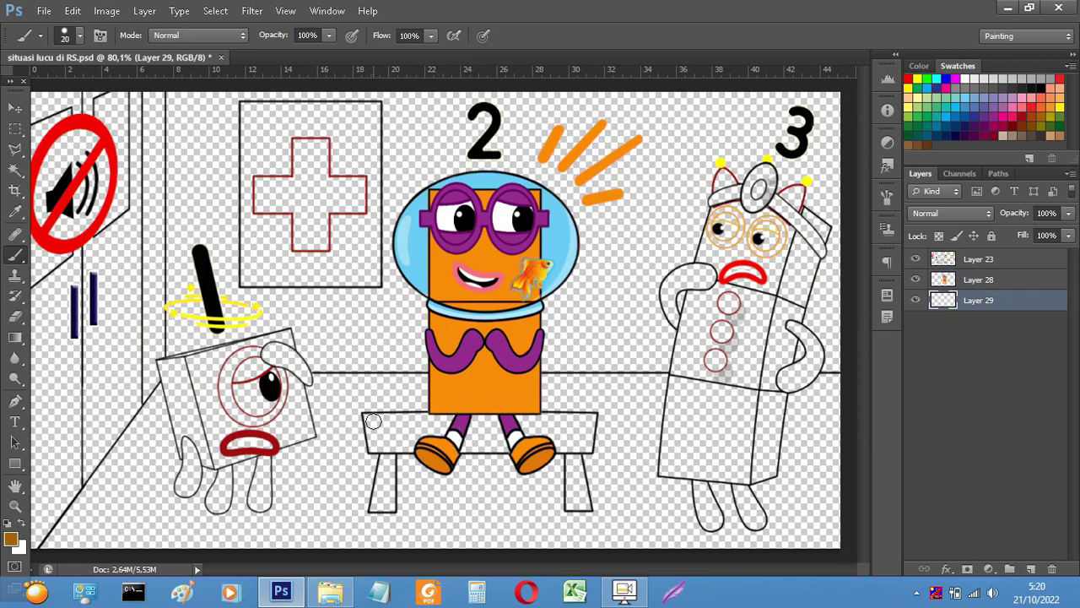
{"action": "left_click", "coordinate": [591, 417], "text": "shift"}
{"action": "left_click", "coordinate": [587, 448], "text": "shift"}
{"action": "left_click", "coordinate": [372, 449], "text": "shift"}
{"action": "left_click", "coordinate": [367, 419], "text": "shift"}
{"action": "key", "text": "bracketright"}
{"action": "key", "text": "bracketright"}
{"action": "key", "text": "bracketright"}
{"action": "key", "text": "bracketright"}
{"action": "key", "text": "bracketright"}
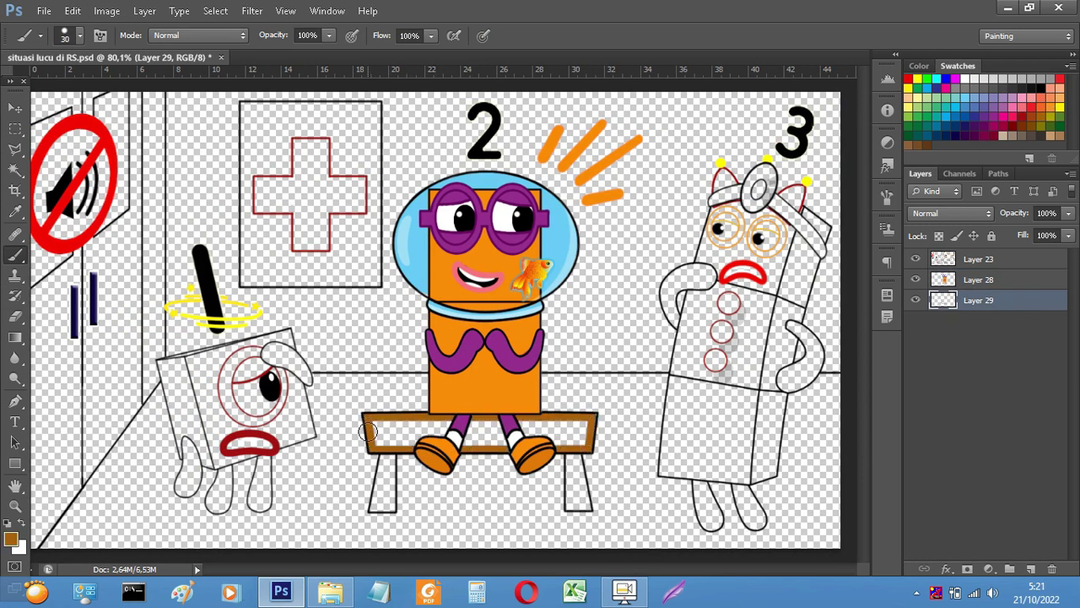
{"action": "left_click", "coordinate": [380, 430]}
{"action": "left_click", "coordinate": [581, 431], "text": "shift"}
{"action": "left_click", "coordinate": [381, 436], "text": "shift"}
Paint both bench legs dark brown on a new layer beneath the seat layer
{"action": "left_click", "coordinate": [1032, 570]}
{"action": "left_click_drag", "start_coordinate": [1005, 299], "coordinate": [1006, 326]}
{"action": "left_click", "coordinate": [1040, 120]}
{"action": "key", "text": "bracketleft"}
{"action": "key", "text": "bracketleft"}
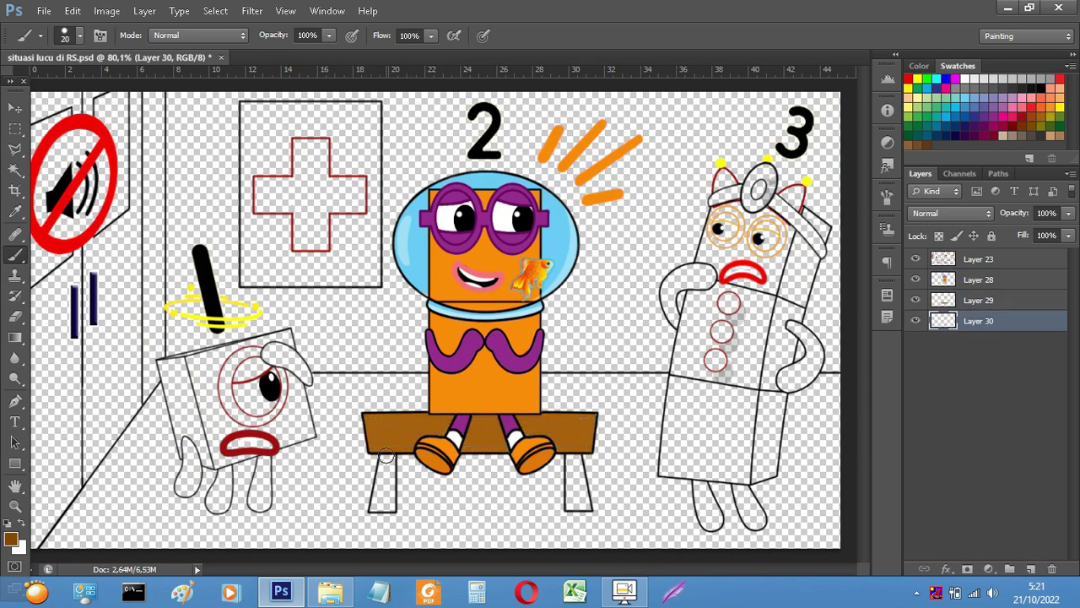
{"action": "mouse_move", "coordinate": [374, 510]}
{"action": "left_mouse_down"}
{"action": "mouse_move", "coordinate": [390, 455]}
{"action": "mouse_move", "coordinate": [384, 504]}
{"action": "left_mouse_up"}
{"action": "mouse_move", "coordinate": [569, 454]}
{"action": "left_mouse_down"}
{"action": "mouse_move", "coordinate": [584, 508]}
{"action": "mouse_move", "coordinate": [575, 493]}
{"action": "left_mouse_up"}
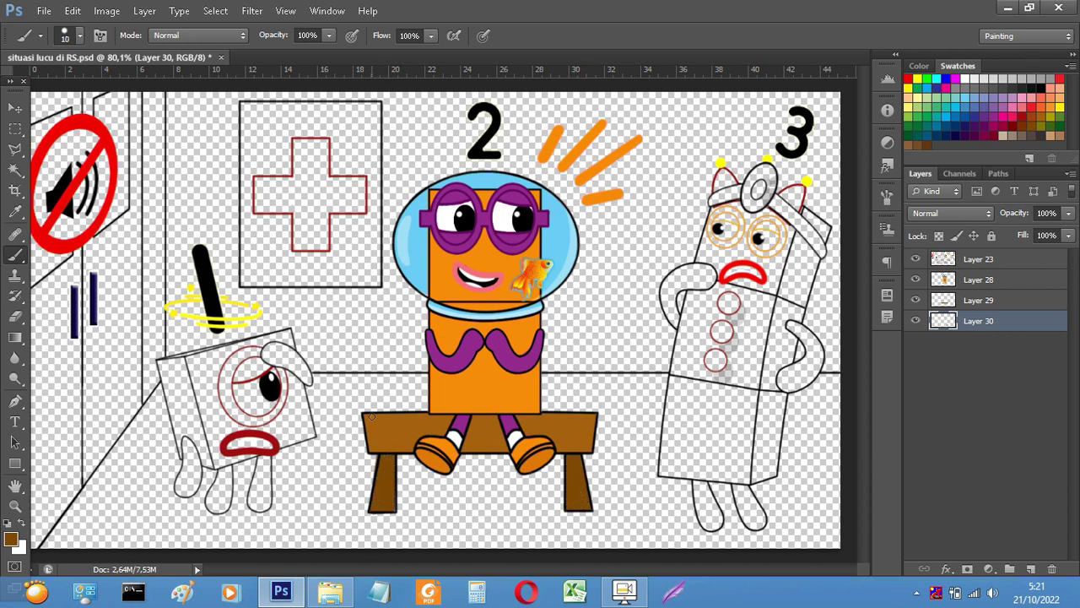
Shade the bench seat's upper edge and the leg tops, using a black layer at 20% opacity for the legs, and merge all color layers
{"action": "key", "text": "alt+bracketright"}
{"action": "left_click_drag", "start_coordinate": [372, 417], "coordinate": [595, 415]}
{"action": "left_click", "coordinate": [955, 322]}
{"action": "left_click", "coordinate": [1031, 569]}
{"action": "left_click", "coordinate": [1040, 88]}
{"action": "left_click", "coordinate": [1068, 213]}
{"action": "left_click_drag", "start_coordinate": [1067, 231], "coordinate": [999, 234]}
{"action": "left_click_drag", "start_coordinate": [380, 456], "coordinate": [393, 457]}
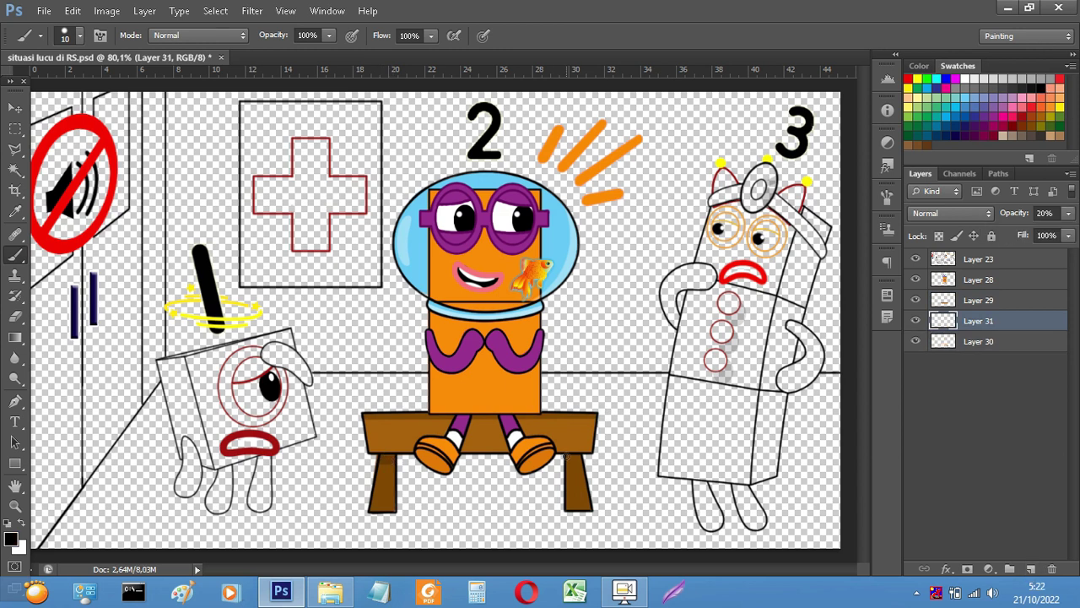
{"action": "left_click", "coordinate": [1018, 271], "text": "shift"}
{"action": "key", "text": "ctrl+e"}
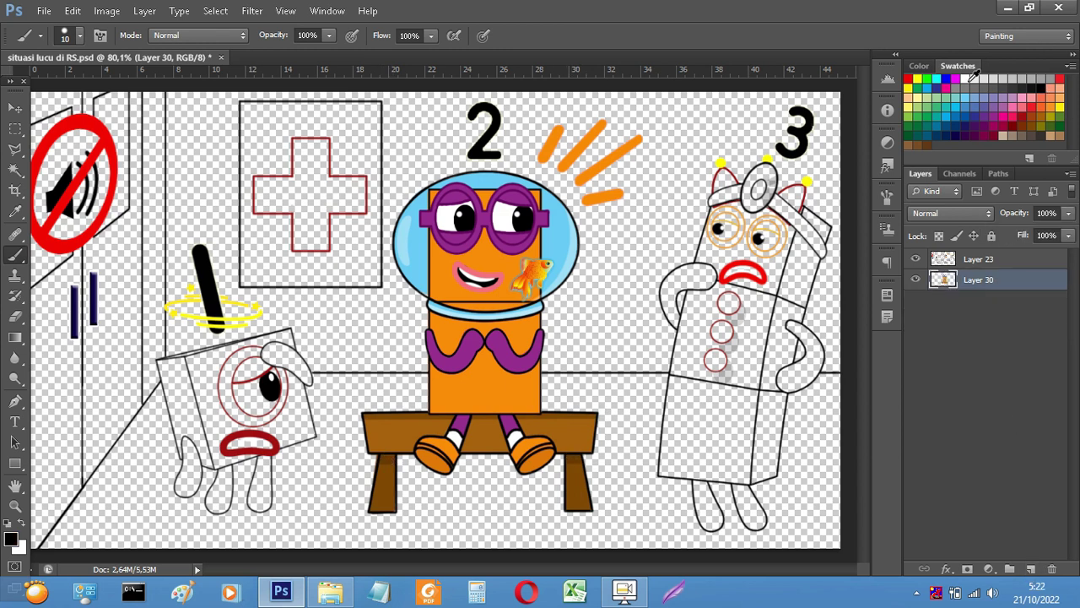
Paint the center of the number 3 character's head mirror light grey, and its outer ring beige on a new layer
{"action": "left_click", "coordinate": [1005, 82]}
{"action": "scroll", "coordinate": [771, 184], "scroll_direction": "up", "scroll_amount": 2}
{"action": "key", "text": "bracketright"}
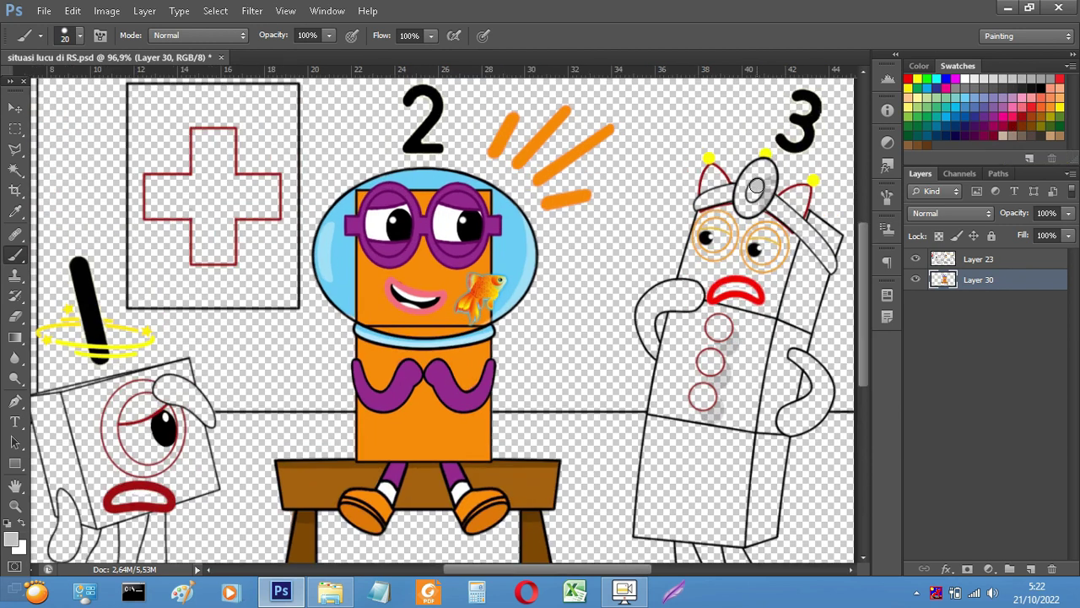
{"action": "left_click", "coordinate": [1031, 569], "text": "ctrl"}
{"action": "left_click", "coordinate": [1004, 137]}
{"action": "key", "text": "bracketright"}
{"action": "key", "text": "bracketright"}
{"action": "mouse_move", "coordinate": [758, 169]}
{"action": "left_mouse_down"}
{"action": "mouse_move", "coordinate": [764, 179]}
{"action": "mouse_move", "coordinate": [748, 199]}
{"action": "mouse_move", "coordinate": [760, 186]}
{"action": "left_mouse_up"}
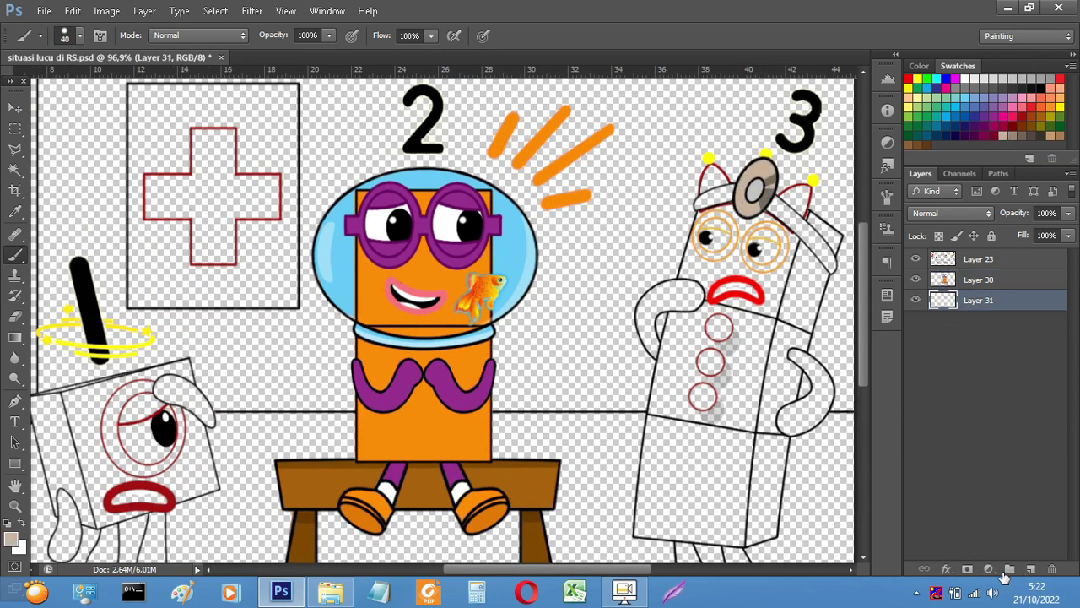
Paint the number 3 character's headband blue on a new layer beneath the mirror layer
{"action": "left_click", "coordinate": [1031, 569], "text": "ctrl"}
{"action": "left_click", "coordinate": [955, 116]}
{"action": "key", "text": "bracketleft"}
{"action": "key", "text": "bracketleft"}
{"action": "key", "text": "bracketleft"}
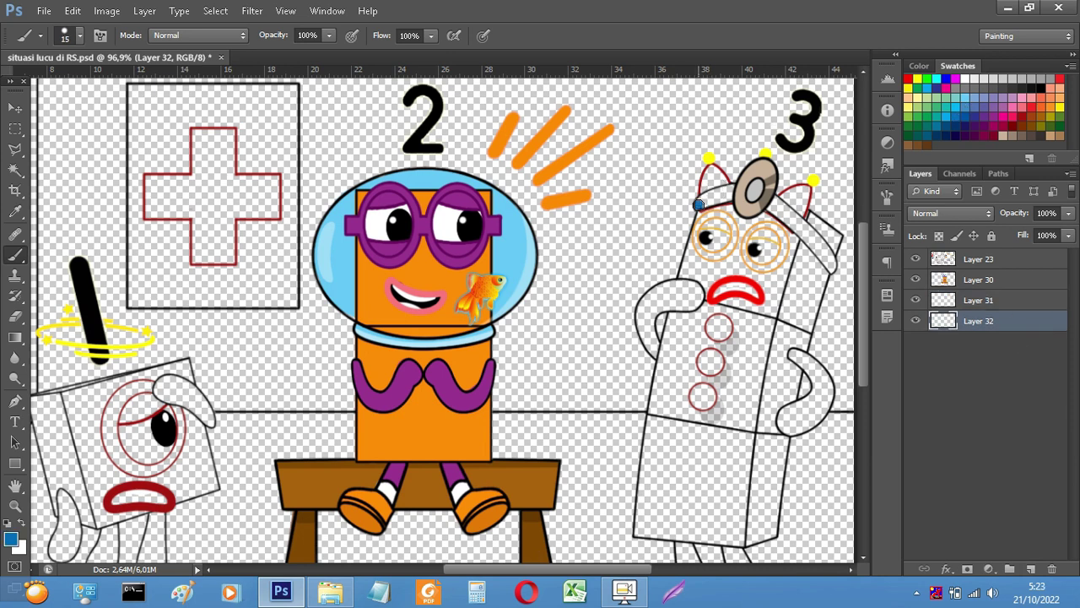
{"action": "mouse_move", "coordinate": [773, 208]}
{"action": "left_mouse_down"}
{"action": "mouse_move", "coordinate": [832, 266]}
{"action": "mouse_move", "coordinate": [769, 204]}
{"action": "left_mouse_up"}
Paint the crown points behind the headband red on a new bottom layer
{"action": "left_click", "coordinate": [1032, 567]}
{"action": "left_click_drag", "start_coordinate": [1016, 322], "coordinate": [1015, 362]}
{"action": "left_click", "coordinate": [908, 87]}
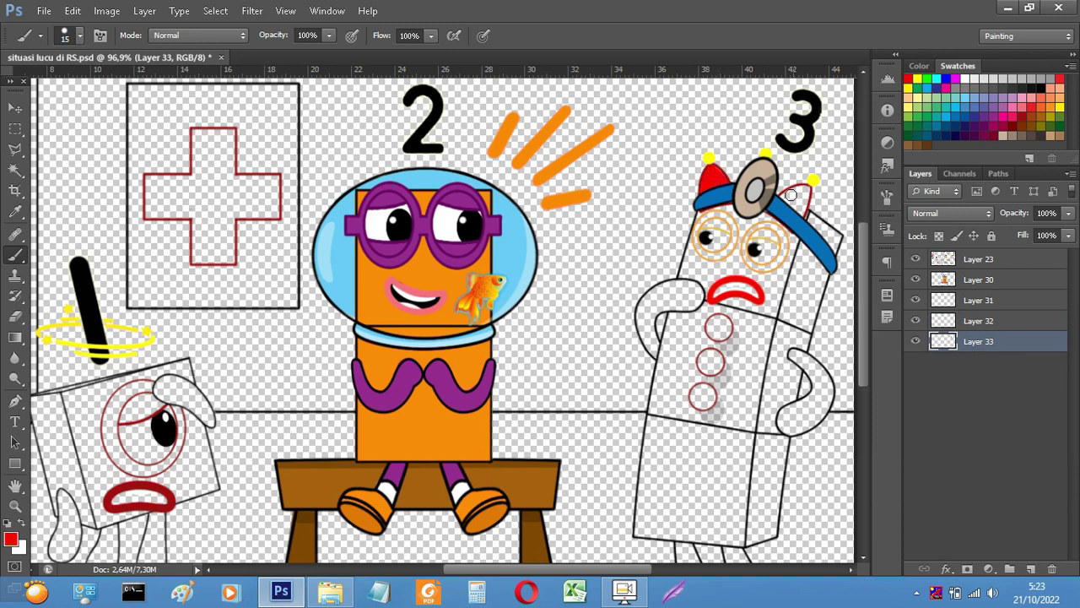
Paint the number 3 character's eyes white and the rings around them golden yellow on a new bottom layer
{"action": "left_click", "coordinate": [966, 79]}
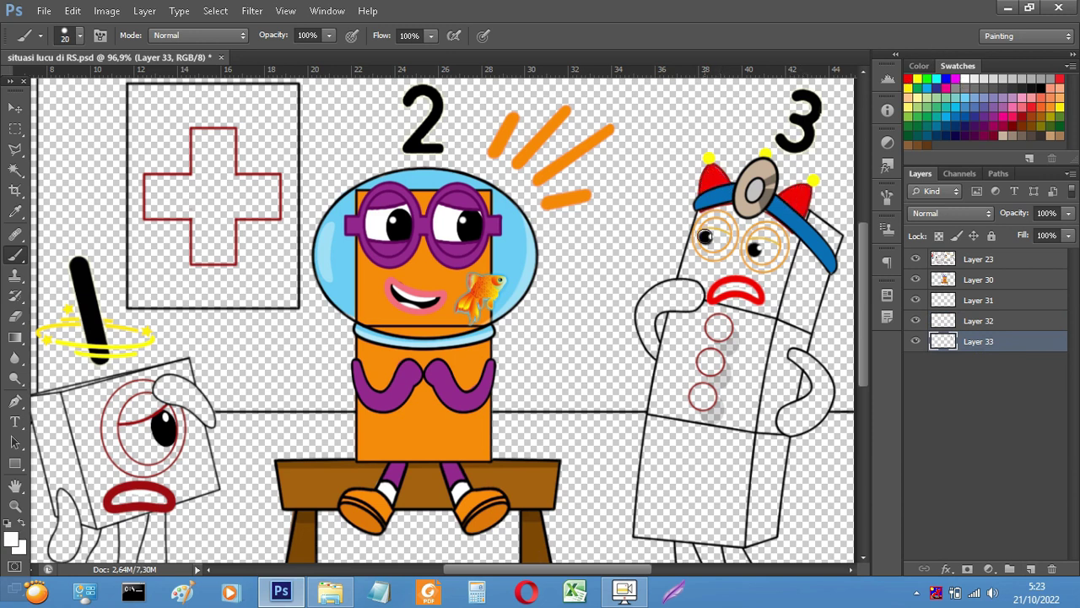
{"action": "scroll", "coordinate": [780, 265], "scroll_direction": "up", "scroll_amount": 3}
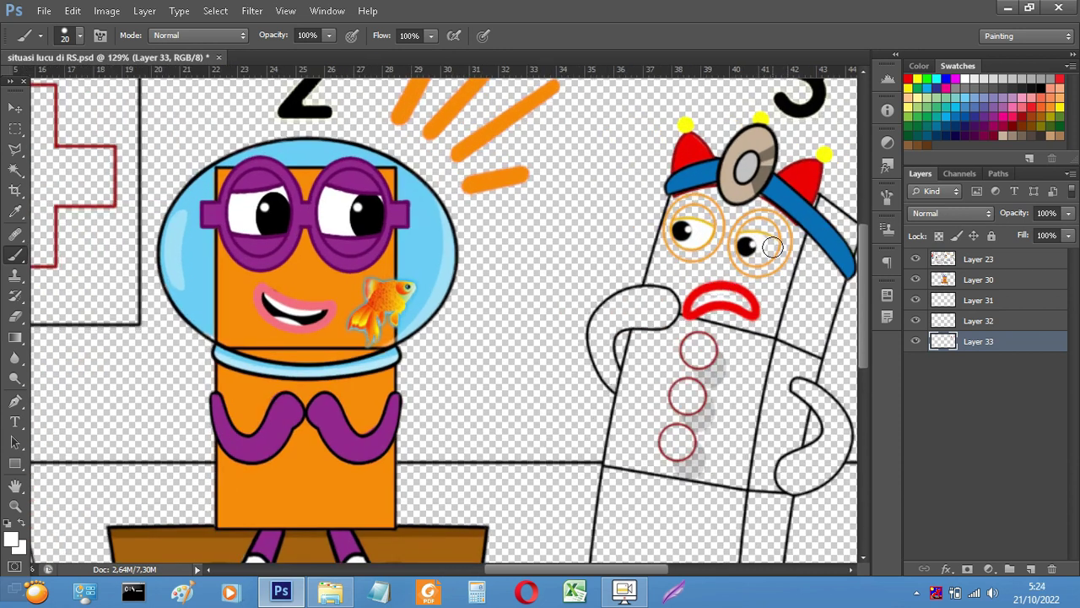
{"action": "left_click", "coordinate": [1031, 568]}
{"action": "left_click_drag", "start_coordinate": [1016, 342], "coordinate": [1016, 372]}
{"action": "left_click", "coordinate": [912, 85]}
{"action": "left_click", "coordinate": [16, 543]}
{"action": "left_click_drag", "start_coordinate": [900, 373], "coordinate": [901, 379]}
{"action": "left_click", "coordinate": [1052, 195]}
{"action": "key", "text": "bracketright"}
{"action": "key", "text": "bracketright"}
{"action": "key", "text": "bracketright"}
{"action": "key", "text": "bracketright"}
{"action": "left_click_drag", "start_coordinate": [696, 226], "coordinate": [692, 232]}
{"action": "left_click_drag", "start_coordinate": [763, 239], "coordinate": [763, 244]}
Fill in the black interior of the number 3 character's frowning mouth
{"action": "left_click", "coordinate": [1041, 87]}
{"action": "key", "text": "bracketleft"}
{"action": "key", "text": "bracketleft"}
{"action": "key", "text": "bracketleft"}
{"action": "key", "text": "bracketleft"}
{"action": "key", "text": "bracketleft"}
{"action": "key", "text": "bracketleft"}
{"action": "key", "text": "bracketleft"}
{"action": "key", "text": "bracketleft"}
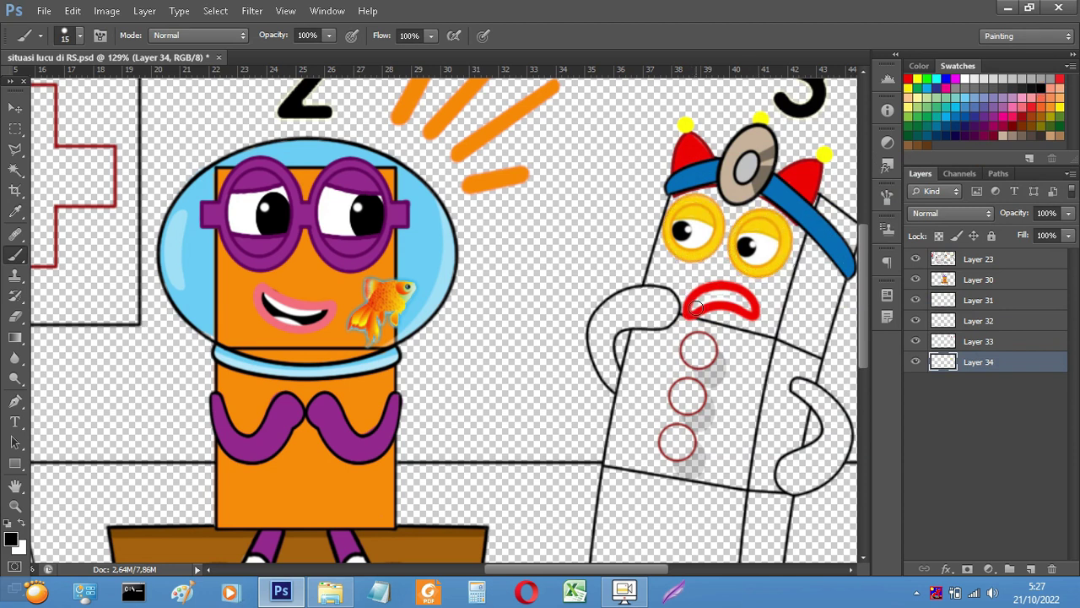
{"action": "left_click_drag", "start_coordinate": [697, 305], "coordinate": [748, 307]}
Paint the three round buttons on the number 3 character's front bright red
{"action": "left_click", "coordinate": [909, 79]}
{"action": "key", "text": "bracketright"}
{"action": "key", "text": "bracketright"}
{"action": "left_click_drag", "start_coordinate": [699, 348], "coordinate": [678, 441]}
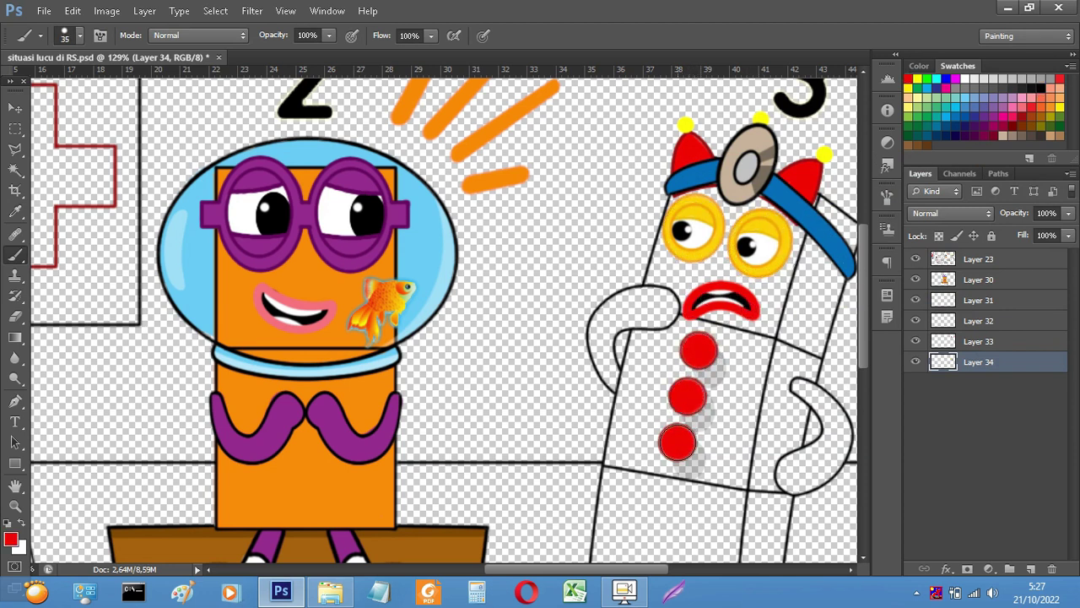
Paint both of the number 3 character's arms a slightly darker red
{"action": "left_click", "coordinate": [11, 541]}
{"action": "left_click", "coordinate": [869, 232]}
{"action": "key", "text": "Return"}
{"action": "mouse_move", "coordinate": [675, 299]}
{"action": "left_mouse_down"}
{"action": "mouse_move", "coordinate": [606, 325]}
{"action": "mouse_move", "coordinate": [658, 309]}
{"action": "mouse_move", "coordinate": [600, 372]}
{"action": "mouse_move", "coordinate": [612, 384]}
{"action": "mouse_move", "coordinate": [610, 355]}
{"action": "left_mouse_up"}
{"action": "key", "text": "bracketleft"}
{"action": "key", "text": "bracketright"}
{"action": "key", "text": "bracketright"}
{"action": "key", "text": "bracketright"}
{"action": "key", "text": "bracketright"}
{"action": "key", "text": "bracketright"}
{"action": "mouse_move", "coordinate": [794, 386]}
{"action": "left_mouse_down"}
{"action": "mouse_move", "coordinate": [841, 433]}
{"action": "mouse_move", "coordinate": [842, 444]}
{"action": "mouse_move", "coordinate": [823, 407]}
{"action": "mouse_move", "coordinate": [831, 445]}
{"action": "mouse_move", "coordinate": [807, 464]}
{"action": "left_mouse_up"}
Paint both of the number 3 character's legs with the same darker red
{"action": "scroll", "coordinate": [702, 374], "scroll_direction": "down", "scroll_amount": 3}
{"action": "scroll", "coordinate": [712, 406], "scroll_direction": "up", "scroll_amount": 2}
{"action": "mouse_move", "coordinate": [675, 464]}
{"action": "left_mouse_down"}
{"action": "mouse_move", "coordinate": [692, 532]}
{"action": "mouse_move", "coordinate": [694, 485]}
{"action": "mouse_move", "coordinate": [729, 478]}
{"action": "mouse_move", "coordinate": [756, 521]}
{"action": "mouse_move", "coordinate": [744, 487]}
{"action": "mouse_move", "coordinate": [743, 498]}
{"action": "left_mouse_up"}
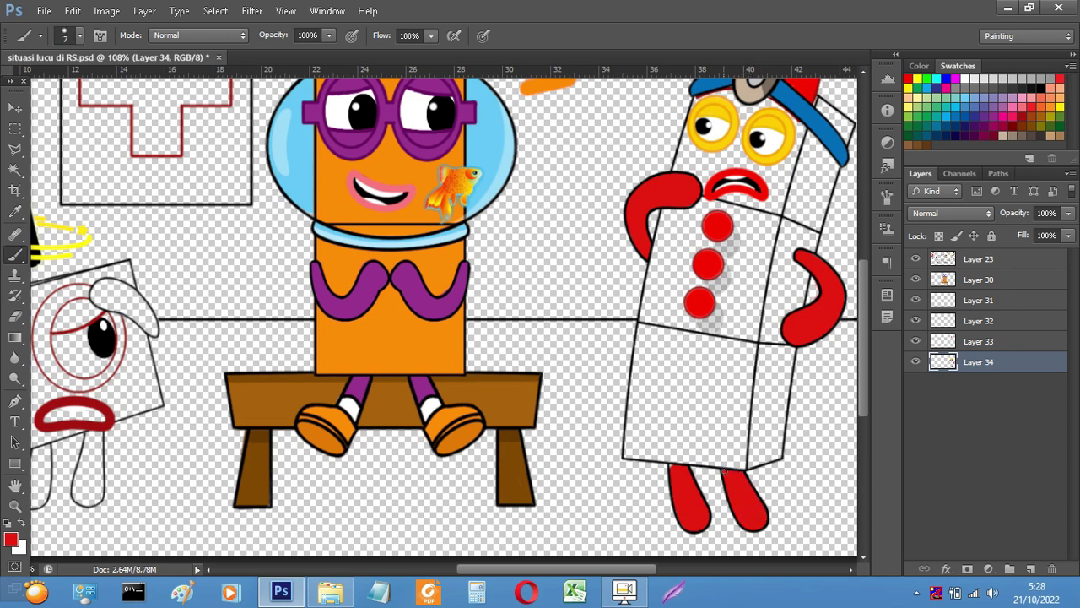
Paint the number 3 character's block body yellow on a new layer beneath its other coloured parts
{"action": "left_click", "coordinate": [1031, 568]}
{"action": "scroll", "coordinate": [846, 273], "scroll_direction": "down", "scroll_amount": 1}
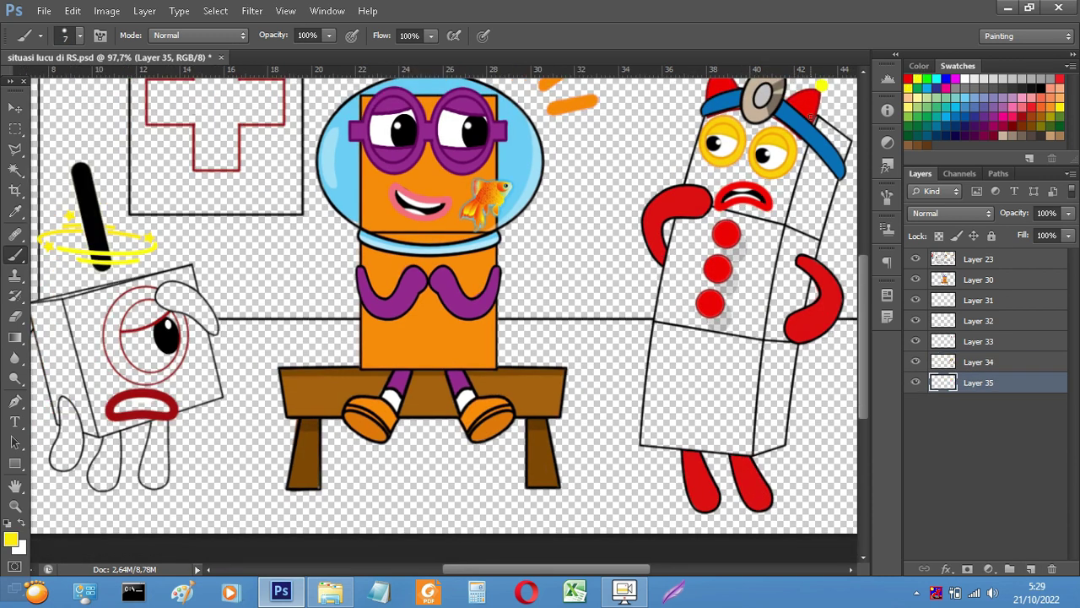
{"action": "mouse_move", "coordinate": [842, 144]}
{"action": "left_mouse_down"}
{"action": "mouse_move", "coordinate": [778, 448]}
{"action": "mouse_move", "coordinate": [645, 439]}
{"action": "mouse_move", "coordinate": [667, 263]}
{"action": "mouse_move", "coordinate": [709, 119]}
{"action": "mouse_move", "coordinate": [797, 137]}
{"action": "mouse_move", "coordinate": [779, 327]}
{"action": "mouse_move", "coordinate": [665, 425]}
{"action": "mouse_move", "coordinate": [727, 153]}
{"action": "mouse_move", "coordinate": [746, 175]}
{"action": "mouse_move", "coordinate": [743, 396]}
{"action": "left_mouse_up"}
{"action": "key", "text": "]"}
{"action": "key", "text": "]"}
{"action": "key", "text": "]"}
{"action": "key", "text": "]"}
{"action": "scroll", "coordinate": [728, 365], "scroll_direction": "down", "scroll_amount": 2}
Merge the character colour layers from Layer 30 through Layer 35 into a single layer
{"action": "left_click", "coordinate": [983, 282]}
{"action": "key", "text": "ctrl+e"}
{"action": "key", "text": "ctrl+e"}
{"action": "key", "text": "ctrl+e"}
{"action": "key", "text": "ctrl+e"}
{"action": "key", "text": "ctrl+e"}
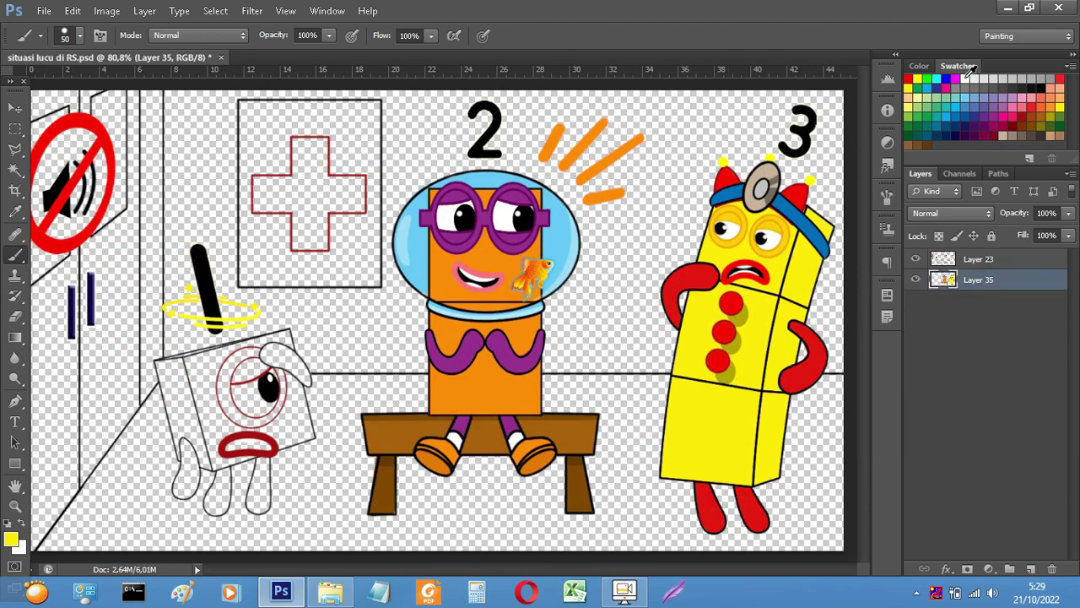
Paint the inside of the number 1 character's eye white with a smaller brush
{"action": "left_click", "coordinate": [966, 78]}
{"action": "scroll", "coordinate": [256, 413], "scroll_direction": "up", "scroll_amount": 2}
{"action": "key", "text": "["}
{"action": "key", "text": "["}
{"action": "key", "text": "["}
{"action": "key", "text": "["}
{"action": "key", "text": "["}
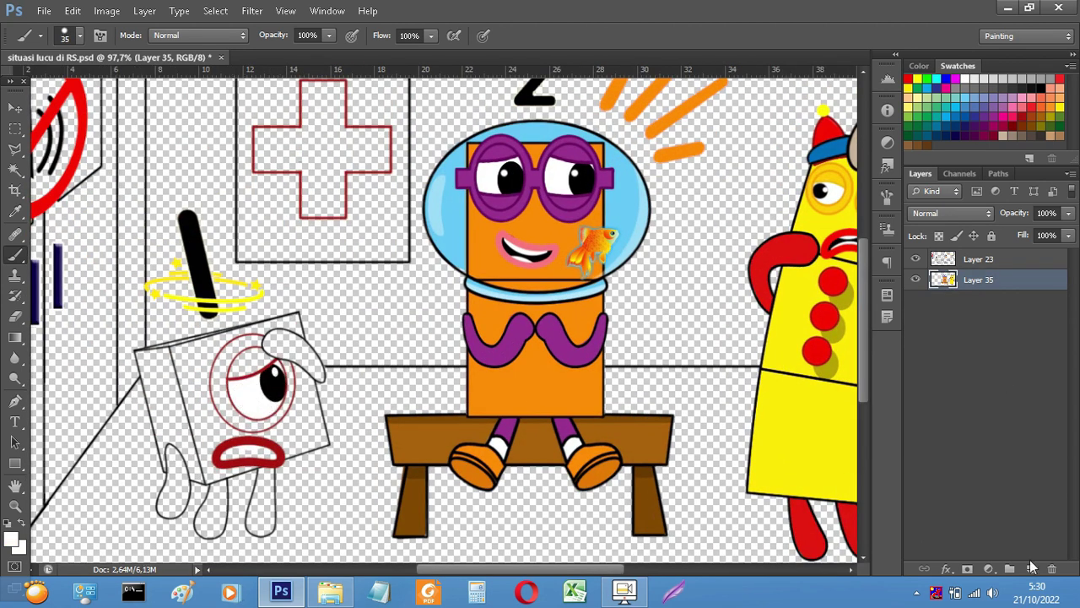
Paint the ring and eyelid around the number 1 character's eye red on a new bottom layer
{"action": "left_click", "coordinate": [1032, 568]}
{"action": "left_click", "coordinate": [909, 78]}
{"action": "left_click", "coordinate": [11, 540]}
{"action": "key", "text": "Return"}
{"action": "key", "text": "b"}
{"action": "mouse_move", "coordinate": [253, 371]}
{"action": "left_mouse_down"}
{"action": "mouse_move", "coordinate": [249, 397]}
{"action": "mouse_move", "coordinate": [251, 386]}
{"action": "left_mouse_up"}
{"action": "key", "text": "bracketleft"}
{"action": "key", "text": "bracketleft"}
{"action": "key", "text": "bracketleft"}
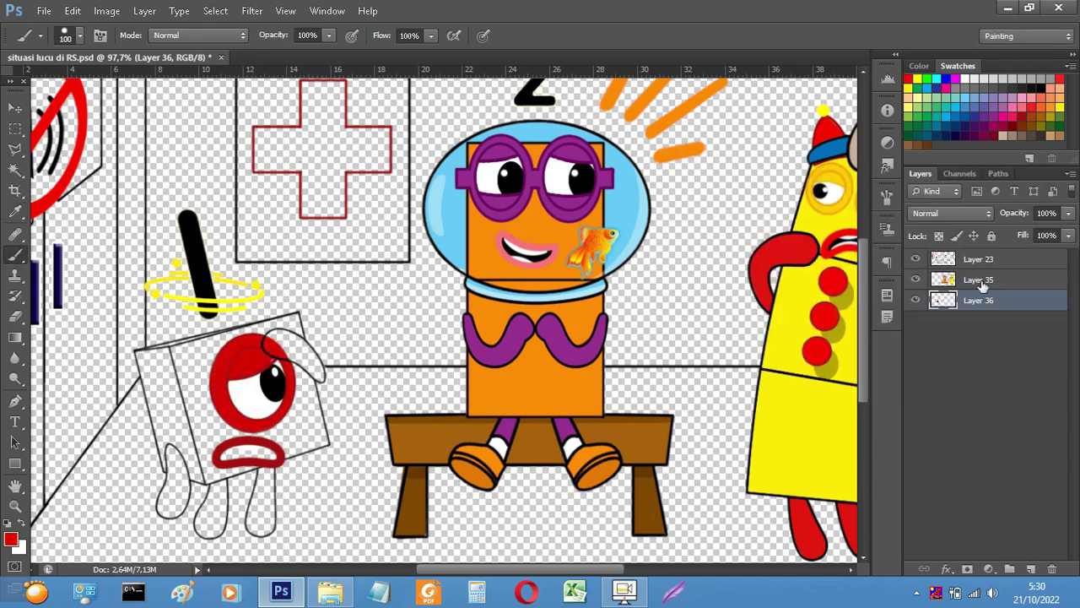
Paint both of the number 1 character's arms dark red on the same layer as the eye ring
{"action": "key", "text": "alt+bracketleft"}
{"action": "left_click", "coordinate": [11, 540]}
{"action": "left_click", "coordinate": [876, 262]}
{"action": "left_click", "coordinate": [1028, 201]}
{"action": "left_click", "coordinate": [953, 300]}
{"action": "key", "text": "bracketright"}
{"action": "key", "text": "bracketright"}
{"action": "key", "text": "bracketright"}
{"action": "key", "text": "bracketright"}
{"action": "left_click_drag", "start_coordinate": [276, 344], "coordinate": [312, 363]}
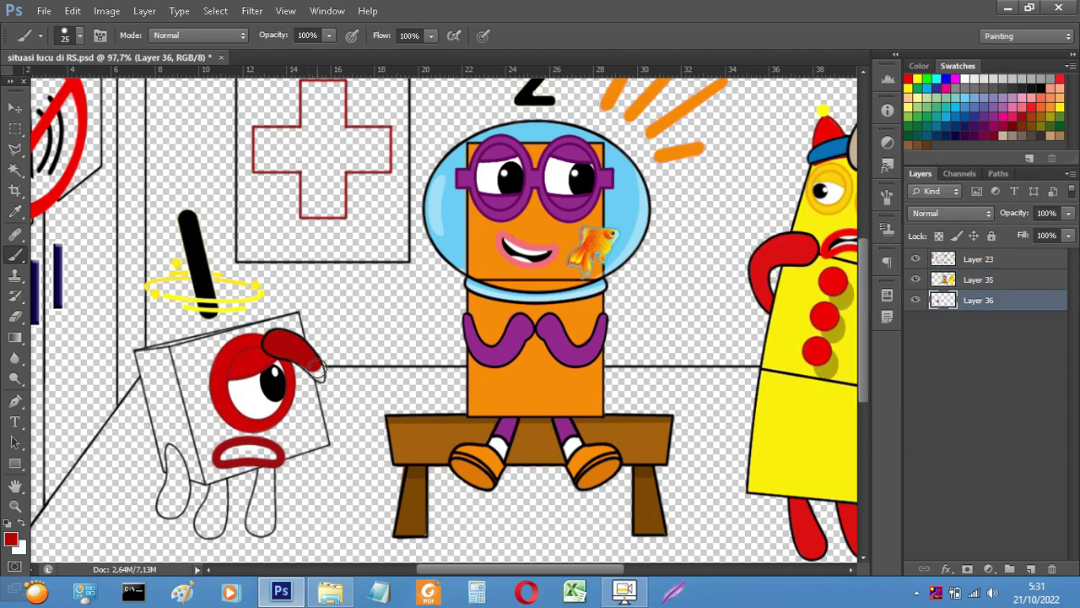
{"action": "left_click_drag", "start_coordinate": [170, 482], "coordinate": [173, 451]}
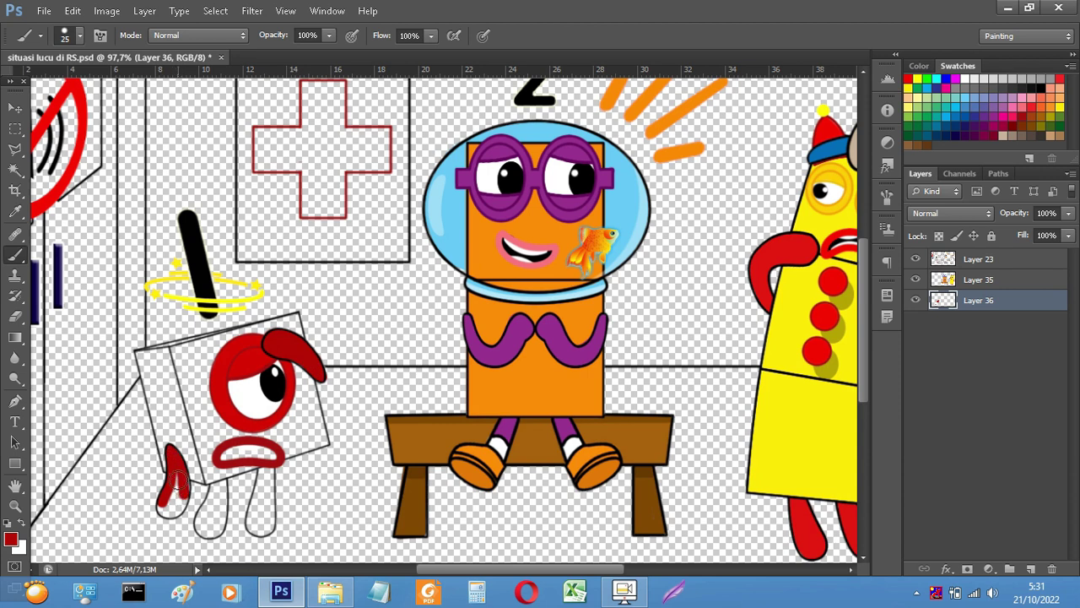
Paint both of the number 1 character's legs dark red and clean up their edges with the eraser
{"action": "mouse_move", "coordinate": [180, 486]}
{"action": "left_mouse_down"}
{"action": "mouse_move", "coordinate": [172, 508]}
{"action": "mouse_move", "coordinate": [215, 503]}
{"action": "mouse_move", "coordinate": [206, 527]}
{"action": "left_mouse_up"}
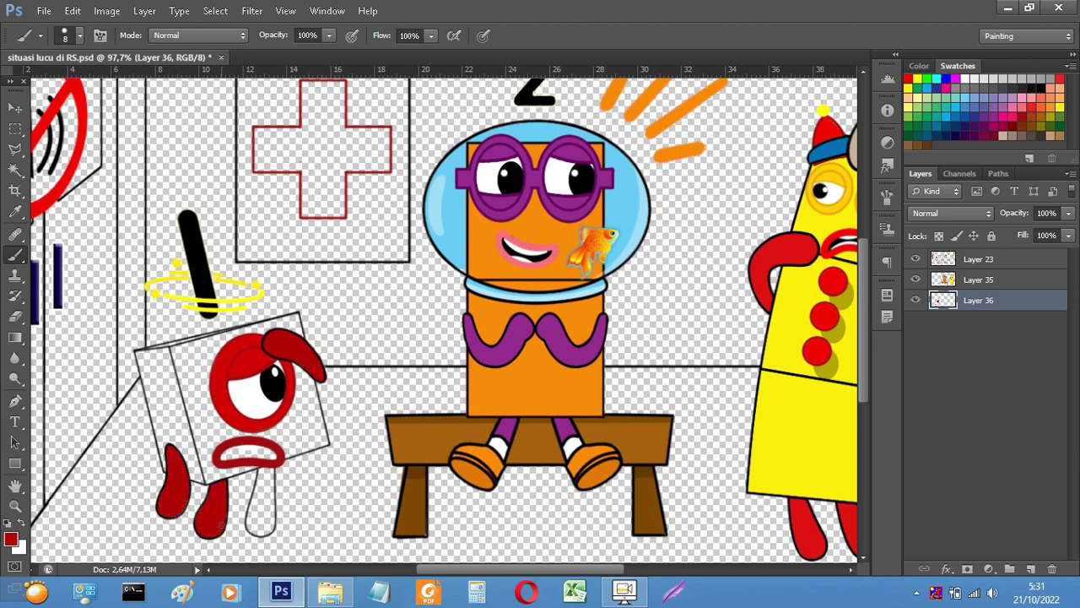
{"action": "mouse_move", "coordinate": [257, 507]}
{"action": "left_mouse_down"}
{"action": "mouse_move", "coordinate": [265, 527]}
{"action": "mouse_move", "coordinate": [266, 500]}
{"action": "left_mouse_up"}
{"action": "key", "text": "e"}
{"action": "key", "text": "bracketleft"}
{"action": "key", "text": "bracketleft"}
{"action": "key", "text": "bracketleft"}
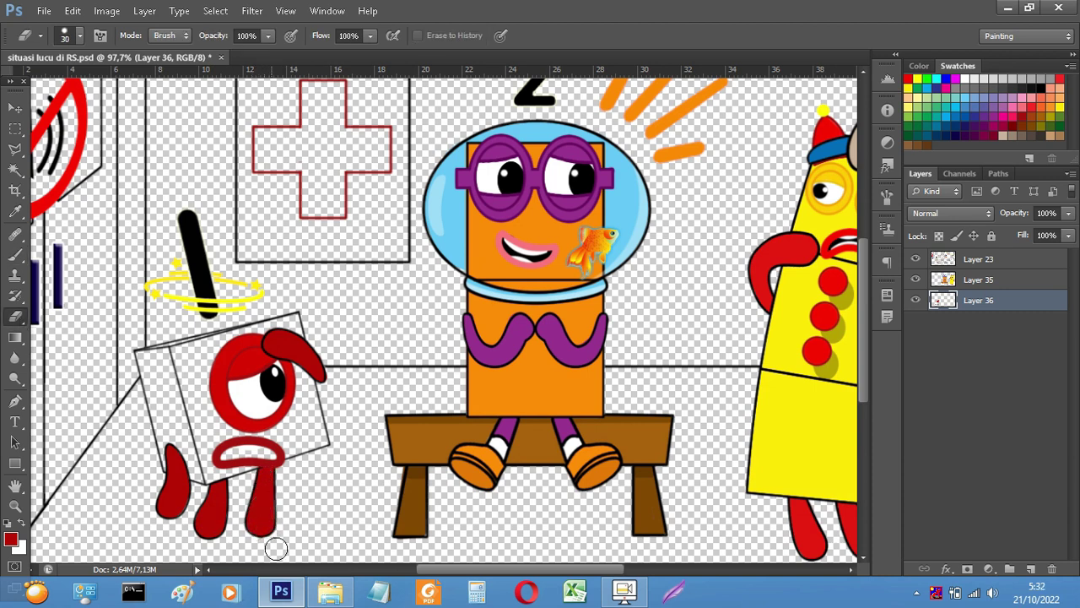
Paint the inside of the number 1 character's open mouth black
{"action": "key", "text": "b"}
{"action": "key", "text": "d"}
{"action": "left_click_drag", "start_coordinate": [221, 456], "coordinate": [262, 452]}
Paint the number 1 character's cube body bright red on a new layer beneath its face and limbs
{"action": "left_click", "coordinate": [1011, 570]}
{"action": "left_click", "coordinate": [908, 77]}
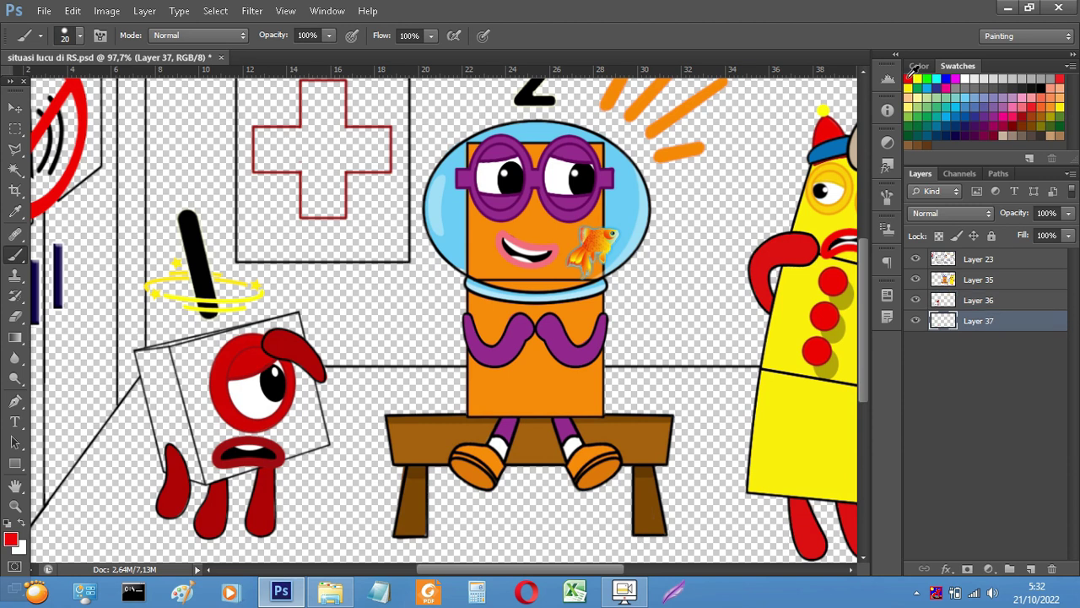
{"action": "left_click", "coordinate": [293, 320], "text": "shift"}
{"action": "left_click", "coordinate": [322, 439], "text": "shift"}
{"action": "left_click", "coordinate": [205, 475], "text": "shift"}
{"action": "left_click", "coordinate": [169, 466], "text": "shift"}
{"action": "left_click", "coordinate": [142, 356], "text": "shift"}
{"action": "key", "text": "]"}
{"action": "key", "text": "]"}
{"action": "key", "text": "]"}
{"action": "key", "text": "]"}
{"action": "key", "text": "]"}
{"action": "left_click_drag", "start_coordinate": [161, 372], "coordinate": [196, 461]}
{"action": "mouse_move", "coordinate": [303, 427]}
{"action": "left_mouse_down"}
{"action": "mouse_move", "coordinate": [277, 340]}
{"action": "mouse_move", "coordinate": [207, 376]}
{"action": "left_mouse_up"}
Paint the vertical bar of the medical cross on the wall sign bright red
{"action": "key", "text": "["}
{"action": "key", "text": "["}
{"action": "key", "text": "["}
{"action": "key", "text": "["}
{"action": "key", "text": "["}
{"action": "key", "text": "["}
{"action": "scroll", "coordinate": [198, 426], "scroll_direction": "down", "scroll_amount": 2}
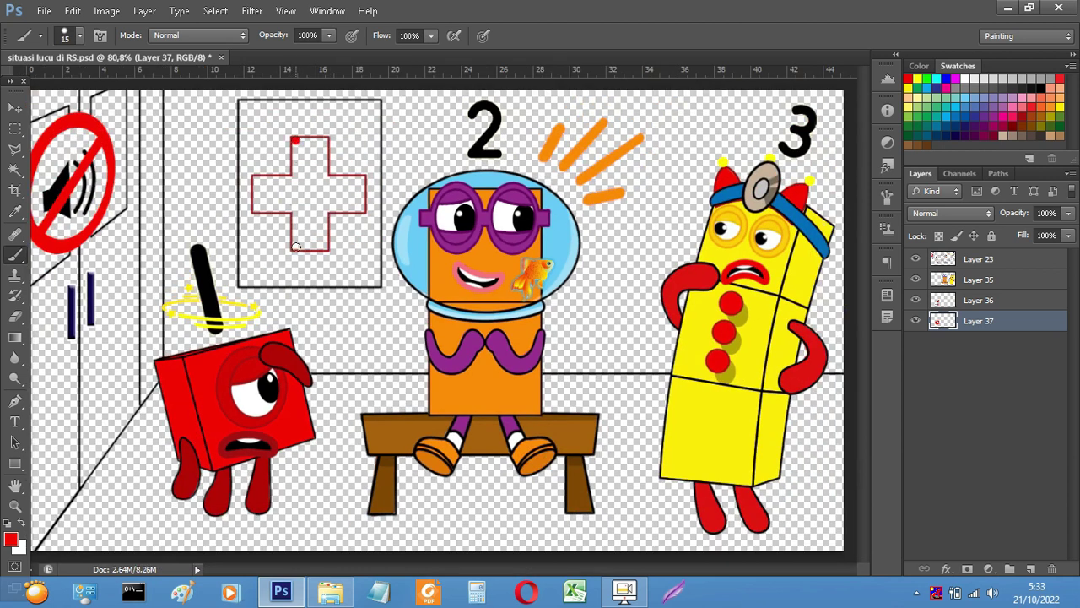
{"action": "left_click", "coordinate": [295, 247], "text": "shift"}
{"action": "left_click", "coordinate": [324, 247], "text": "shift"}
{"action": "left_click", "coordinate": [324, 141], "text": "shift"}
{"action": "left_click", "coordinate": [296, 141], "text": "shift"}
{"action": "key", "text": "]"}
{"action": "key", "text": "]"}
{"action": "key", "text": "]"}
{"action": "key", "text": "]"}
{"action": "key", "text": "]"}
{"action": "key", "text": "]"}
{"action": "left_click_drag", "start_coordinate": [310, 158], "coordinate": [309, 235]}
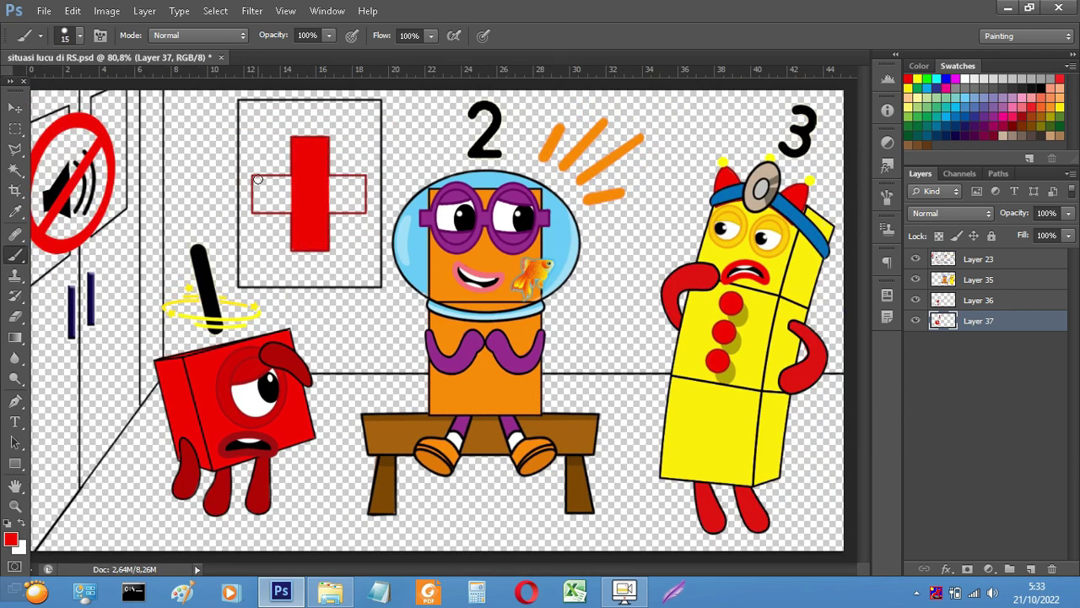
Paint the horizontal bar of the wall sign's medical cross the same bright red
{"action": "left_click", "coordinate": [257, 179]}
{"action": "left_click", "coordinate": [363, 180], "text": "shift"}
{"action": "left_click", "coordinate": [256, 209], "text": "shift"}
{"action": "left_click", "coordinate": [256, 181], "text": "shift"}
{"action": "key", "text": "]"}
{"action": "key", "text": "]"}
{"action": "key", "text": "]"}
{"action": "key", "text": "]"}
{"action": "key", "text": "]"}
{"action": "key", "text": "]"}
{"action": "left_click_drag", "start_coordinate": [269, 194], "coordinate": [344, 194]}
Fill the wall sign's background with white on a new layer beneath the red cross
{"action": "left_click", "coordinate": [1030, 569]}
{"action": "left_click_drag", "start_coordinate": [1016, 322], "coordinate": [1018, 347]}
{"action": "left_click", "coordinate": [966, 79]}
{"action": "left_click", "coordinate": [258, 115]}
{"action": "left_click", "coordinate": [375, 107], "text": "shift"}
{"action": "left_click", "coordinate": [375, 281], "text": "shift"}
{"action": "left_click", "coordinate": [248, 280], "text": "shift"}
{"action": "left_click", "coordinate": [247, 118], "text": "shift"}
{"action": "key", "text": "bracketright"}
{"action": "key", "text": "bracketright"}
{"action": "key", "text": "bracketright"}
{"action": "key", "text": "bracketright"}
{"action": "left_click", "coordinate": [264, 132]}
{"action": "mouse_move", "coordinate": [264, 133]}
{"action": "left_mouse_down"}
{"action": "mouse_move", "coordinate": [352, 179]}
{"action": "mouse_move", "coordinate": [292, 260]}
{"action": "mouse_move", "coordinate": [278, 161]}
{"action": "left_mouse_up"}
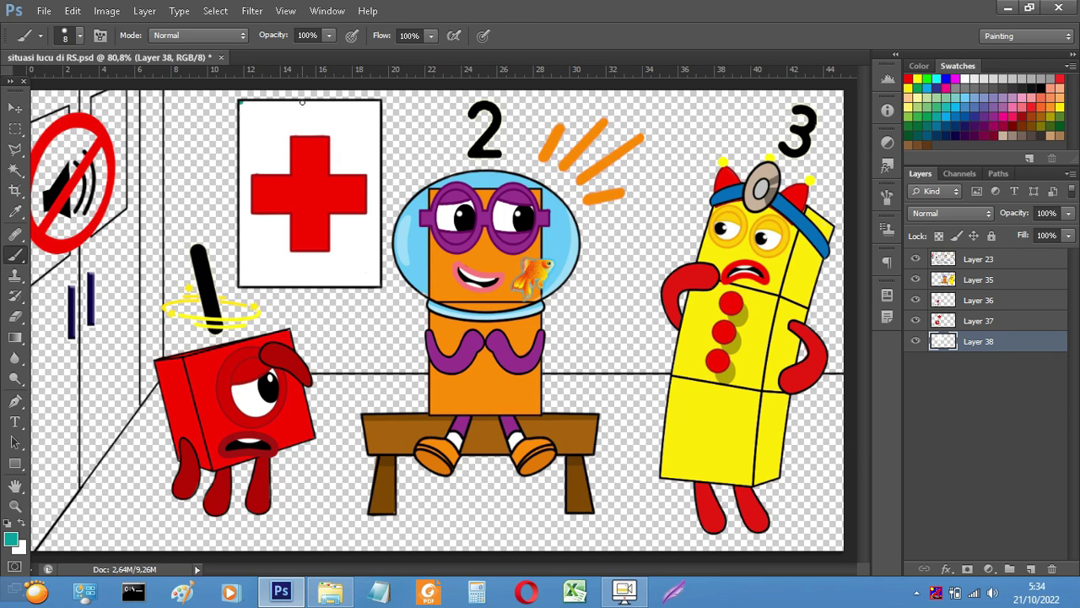
Paint a thin teal border along all four edges of the medical cross sign
{"action": "left_click", "coordinate": [379, 102], "text": "shift"}
{"action": "left_click", "coordinate": [379, 285], "text": "shift"}
{"action": "left_click", "coordinate": [241, 286], "text": "shift"}
{"action": "left_click", "coordinate": [241, 102], "text": "shift"}
Fill the inside of the round no-sound sign on the door with white
{"action": "scroll", "coordinate": [78, 173], "scroll_direction": "down", "scroll_amount": 1}
{"action": "key", "text": "bracketright"}
{"action": "key", "text": "bracketright"}
{"action": "key", "text": "bracketright"}
{"action": "key", "text": "bracketright"}
{"action": "key", "text": "bracketright"}
{"action": "key", "text": "bracketright"}
{"action": "key", "text": "bracketright"}
{"action": "key", "text": "bracketright"}
{"action": "key", "text": "bracketright"}
{"action": "key", "text": "bracketright"}
{"action": "mouse_move", "coordinate": [106, 171]}
{"action": "left_mouse_down"}
{"action": "mouse_move", "coordinate": [95, 173]}
{"action": "mouse_move", "coordinate": [111, 191]}
{"action": "left_mouse_up"}
Merge the colour layers from Layer 35 through Layer 38 into a single layer
{"action": "left_click", "coordinate": [994, 280]}
{"action": "key", "text": "ctrl+e"}
{"action": "key", "text": "ctrl+e"}
{"action": "key", "text": "ctrl+e"}
Paint both door windows light blue on a new layer beneath the merged colours
{"action": "left_click", "coordinate": [1031, 569]}
{"action": "left_click_drag", "start_coordinate": [988, 280], "coordinate": [987, 309]}
{"action": "left_click", "coordinate": [963, 101]}
{"action": "key", "text": "bracketleft"}
{"action": "key", "text": "bracketleft"}
{"action": "key", "text": "bracketleft"}
{"action": "key", "text": "bracketleft"}
{"action": "key", "text": "bracketleft"}
{"action": "key", "text": "bracketleft"}
{"action": "key", "text": "bracketleft"}
{"action": "key", "text": "bracketleft"}
{"action": "key", "text": "bracketleft"}
{"action": "key", "text": "bracketright"}
{"action": "key", "text": "bracketright"}
{"action": "left_click_drag", "start_coordinate": [100, 133], "coordinate": [61, 158]}
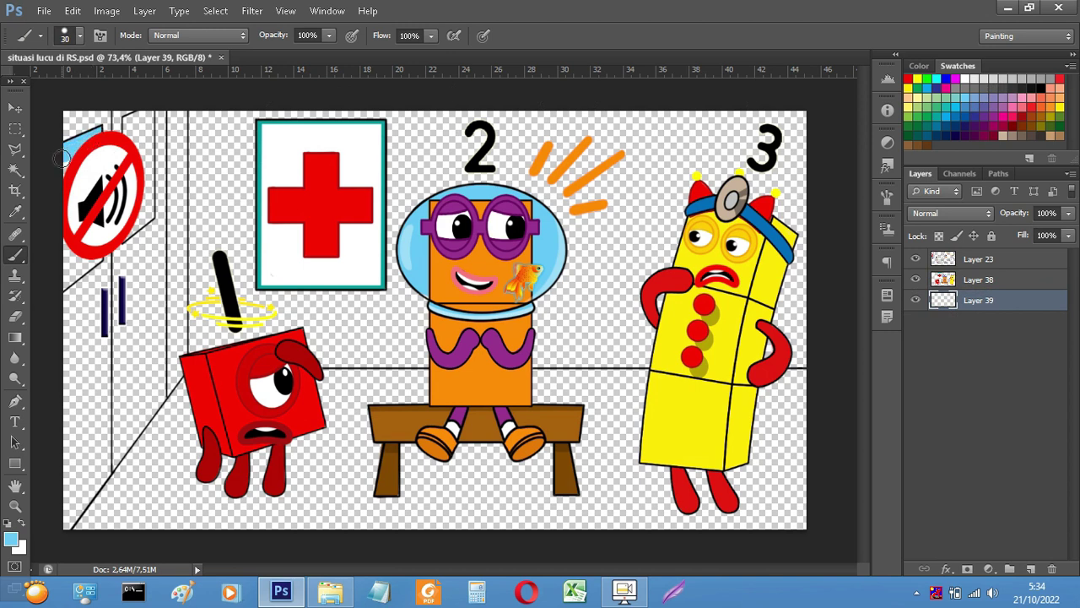
{"action": "left_click_drag", "start_coordinate": [63, 284], "coordinate": [76, 258]}
{"action": "mouse_move", "coordinate": [150, 168]}
{"action": "left_mouse_down"}
{"action": "mouse_move", "coordinate": [121, 240]}
{"action": "mouse_move", "coordinate": [134, 151]}
{"action": "left_mouse_up"}
Paint the double doors a darker blue on a new layer beneath the window panes
{"action": "left_click", "coordinate": [1031, 570], "text": "ctrl"}
{"action": "left_click", "coordinate": [954, 116]}
{"action": "key", "text": "bracketright"}
{"action": "key", "text": "bracketright"}
{"action": "key", "text": "bracketright"}
{"action": "key", "text": "bracketright"}
{"action": "key", "text": "bracketright"}
{"action": "key", "text": "bracketright"}
{"action": "left_click_drag", "start_coordinate": [71, 117], "coordinate": [65, 146]}
{"action": "left_click", "coordinate": [52, 521], "text": "shift"}
{"action": "left_click", "coordinate": [143, 394], "text": "shift"}
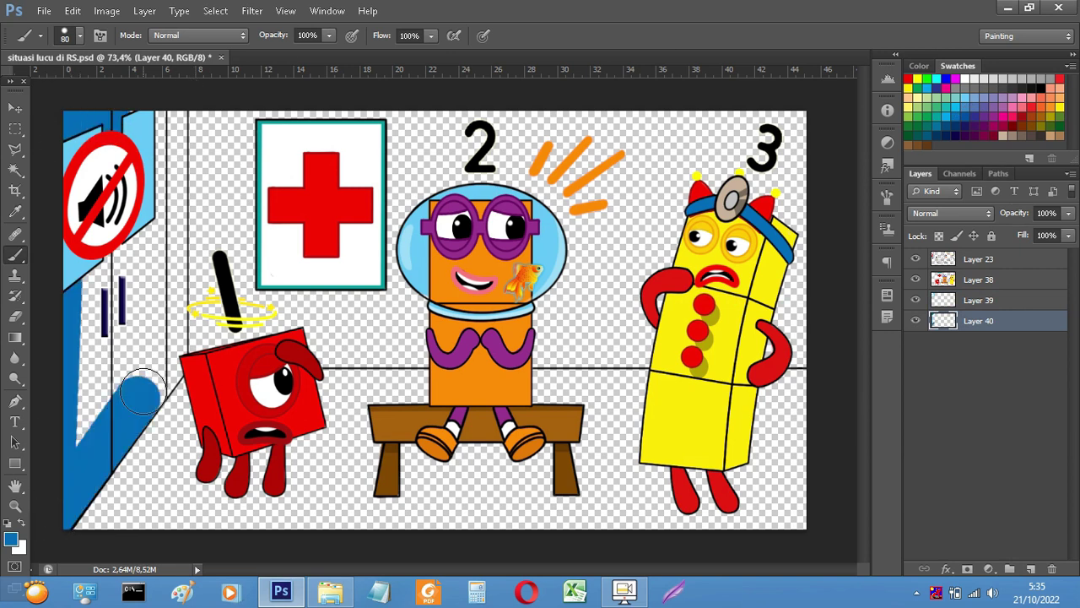
{"action": "left_click", "coordinate": [145, 113], "text": "shift"}
{"action": "left_click_drag", "start_coordinate": [141, 389], "coordinate": [71, 444]}
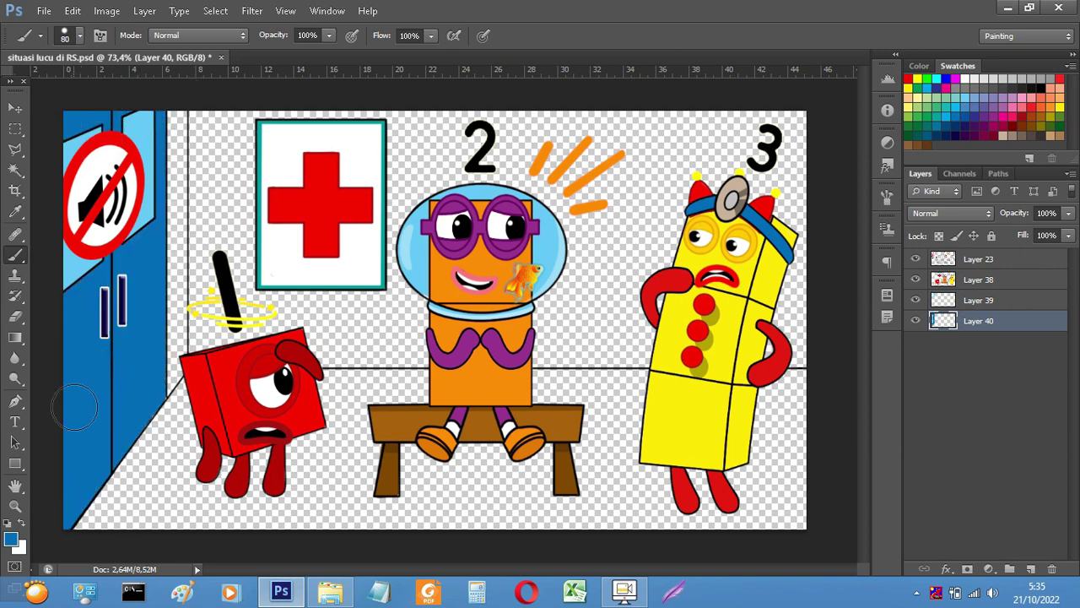
Paint the narrow wall strip beside the double doors teal (#20d0c8) on a new layer beneath the doors' colour
{"action": "left_click", "coordinate": [1030, 570], "text": "ctrl"}
{"action": "left_click", "coordinate": [937, 109]}
{"action": "left_click", "coordinate": [11, 539]}
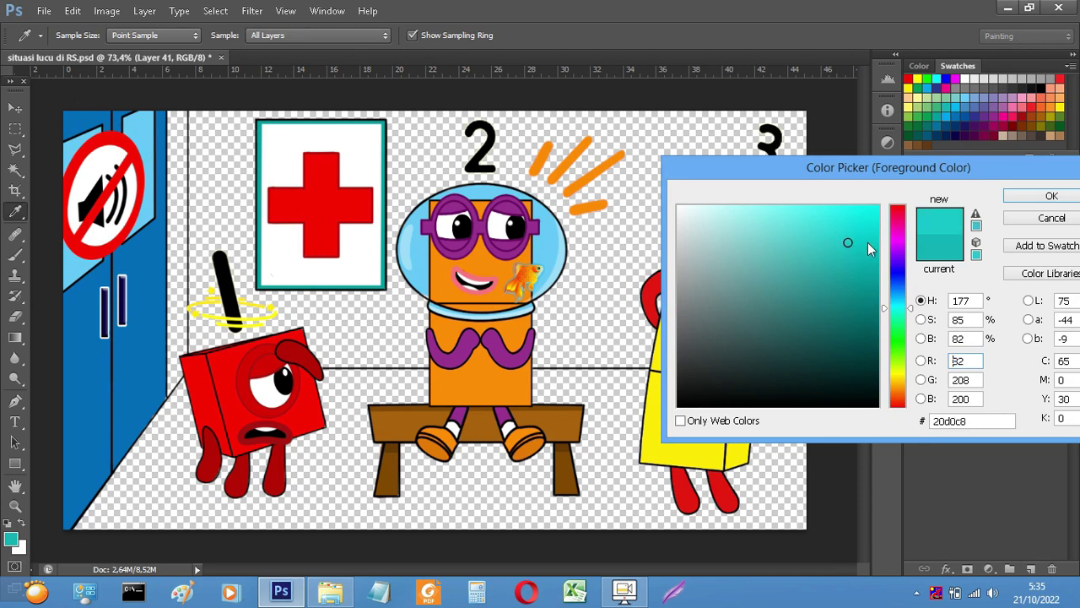
{"action": "left_click", "coordinate": [847, 244]}
{"action": "left_click", "coordinate": [1051, 195]}
{"action": "key", "text": "bracketleft"}
{"action": "key", "text": "bracketleft"}
{"action": "key", "text": "bracketleft"}
{"action": "key", "text": "bracketleft"}
{"action": "key", "text": "bracketleft"}
{"action": "key", "text": "bracketleft"}
{"action": "left_click_drag", "start_coordinate": [176, 113], "coordinate": [173, 114]}
{"action": "left_click", "coordinate": [174, 367], "text": "shift"}
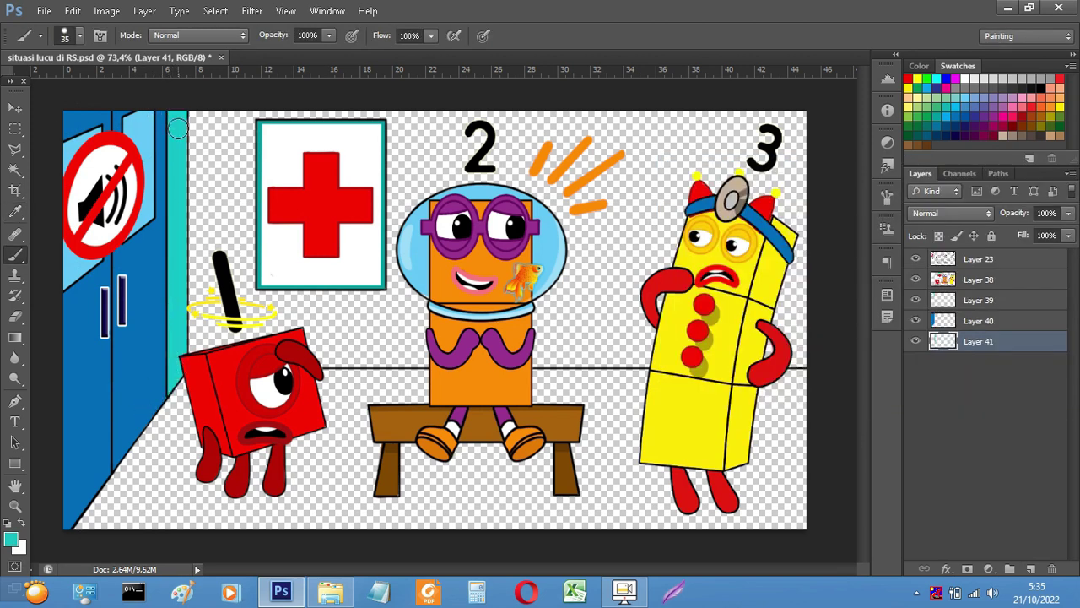
Paint the whole back wall behind the characters bright turquoise (#03e2d8) on a new layer beneath the colour layers
{"action": "left_click", "coordinate": [1031, 569]}
{"action": "left_click", "coordinate": [11, 540]}
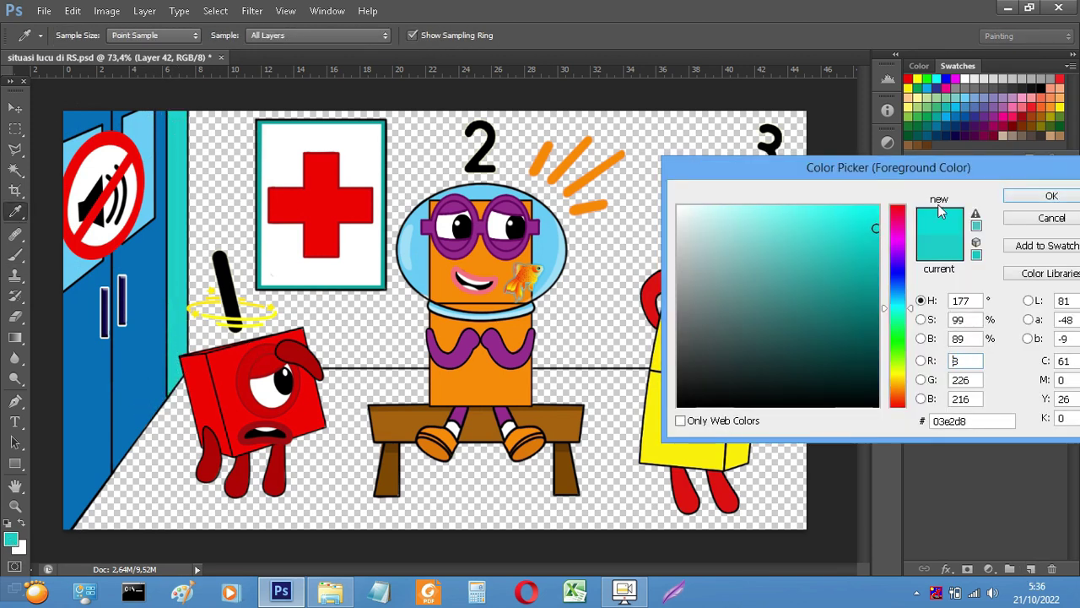
{"action": "left_click", "coordinate": [1052, 198]}
{"action": "left_click", "coordinate": [200, 117]}
{"action": "left_click", "coordinate": [199, 344], "text": "shift"}
{"action": "left_click", "coordinate": [814, 349], "text": "shift"}
{"action": "left_click", "coordinate": [815, 119], "text": "shift"}
{"action": "left_click", "coordinate": [226, 126], "text": "shift"}
{"action": "key", "text": "bracketright"}
{"action": "key", "text": "bracketright"}
{"action": "key", "text": "bracketright"}
{"action": "key", "text": "bracketright"}
{"action": "mouse_move", "coordinate": [226, 126]}
{"action": "left_mouse_down"}
{"action": "mouse_move", "coordinate": [338, 329]}
{"action": "mouse_move", "coordinate": [565, 337]}
{"action": "mouse_move", "coordinate": [772, 296]}
{"action": "left_mouse_up"}
Paint the floor greyish blue on a new bottom layer and erase the wall colour spilling below the wall's base line
{"action": "left_click", "coordinate": [1031, 569]}
{"action": "left_click", "coordinate": [11, 540]}
{"action": "left_click", "coordinate": [714, 251]}
{"action": "left_click", "coordinate": [1048, 196]}
{"action": "mouse_move", "coordinate": [188, 362]}
{"action": "left_mouse_down"}
{"action": "mouse_move", "coordinate": [424, 373]}
{"action": "mouse_move", "coordinate": [812, 516]}
{"action": "left_mouse_up"}
{"action": "left_click", "coordinate": [979, 362]}
{"action": "left_click", "coordinate": [15, 317]}
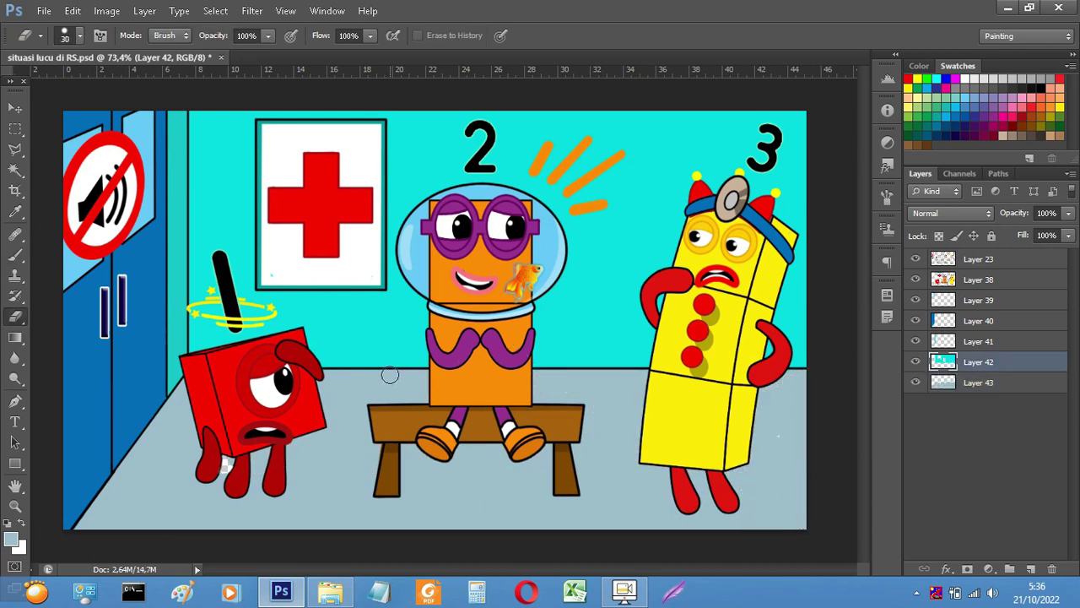
Paint a thin black shadow along the base of the doors and walls on a new 25% opacity layer above the floor
{"action": "left_click", "coordinate": [978, 383]}
{"action": "left_click", "coordinate": [1031, 568]}
{"action": "key", "text": "d"}
{"action": "left_click", "coordinate": [1069, 214]}
{"action": "left_click_drag", "start_coordinate": [1066, 230], "coordinate": [1002, 230]}
{"action": "left_click", "coordinate": [15, 255]}
{"action": "key", "text": "bracketleft"}
{"action": "key", "text": "bracketleft"}
{"action": "key", "text": "bracketleft"}
{"action": "key", "text": "bracketleft"}
{"action": "key", "text": "bracketleft"}
{"action": "key", "text": "bracketleft"}
{"action": "key", "text": "bracketleft"}
{"action": "key", "text": "bracketleft"}
{"action": "key", "text": "bracketleft"}
{"action": "key", "text": "bracketleft"}
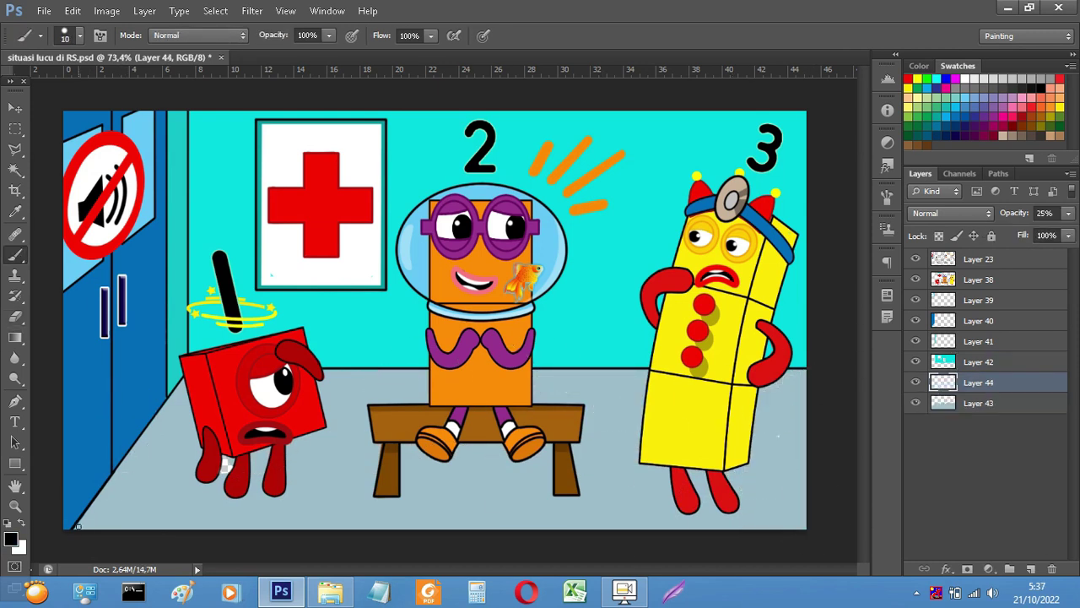
{"action": "left_click", "coordinate": [195, 380], "text": "shift"}
{"action": "left_click", "coordinate": [827, 376], "text": "shift"}
Place flat black elliptical shadows under the red character, the bench and the yellow character on a new 39% opacity layer above the floor
{"action": "left_click", "coordinate": [981, 408]}
{"action": "left_click", "coordinate": [1031, 569]}
{"action": "left_click", "coordinate": [1069, 214]}
{"action": "left_click_drag", "start_coordinate": [1067, 231], "coordinate": [1017, 230]}
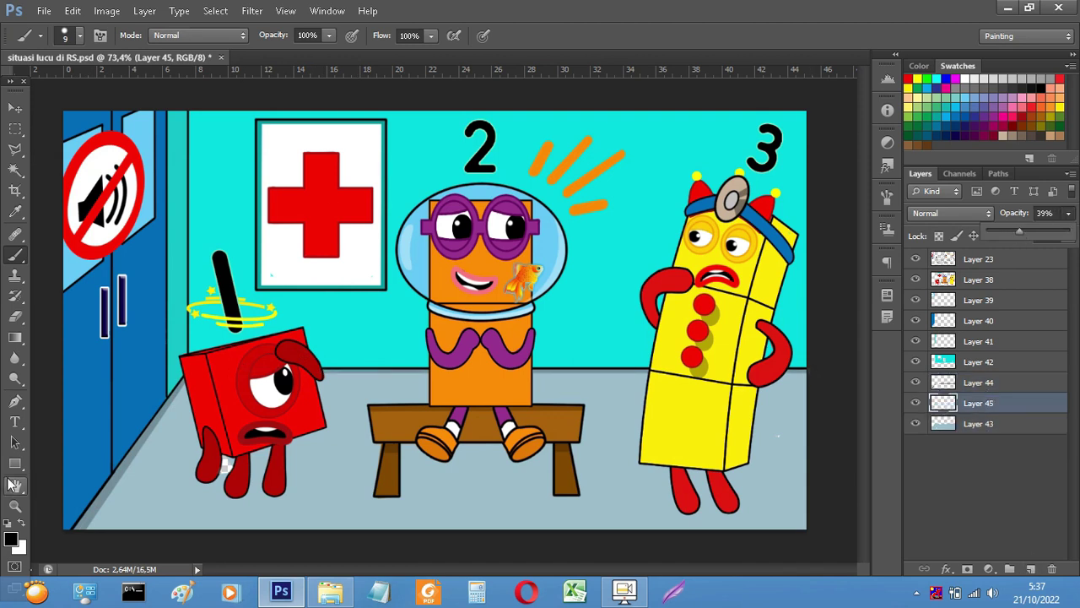
{"action": "right_click", "coordinate": [15, 463]}
{"action": "left_click", "coordinate": [80, 496]}
{"action": "left_click_drag", "start_coordinate": [214, 486], "coordinate": [319, 509]}
{"action": "left_click_drag", "start_coordinate": [361, 471], "coordinate": [599, 509]}
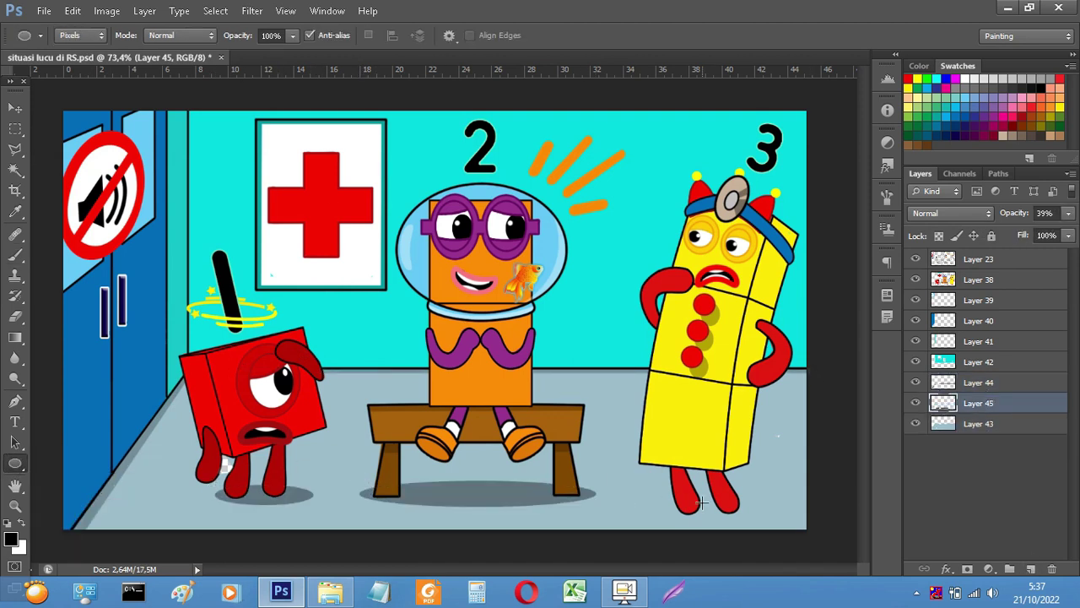
{"action": "left_click_drag", "start_coordinate": [668, 501], "coordinate": [771, 527]}
Patch the unpainted floor gap by the red character's feet and merge all colour layers beneath the outlines into one
{"action": "left_click", "coordinate": [1012, 422]}
{"action": "left_click", "coordinate": [15, 275]}
{"action": "left_click", "coordinate": [15, 108]}
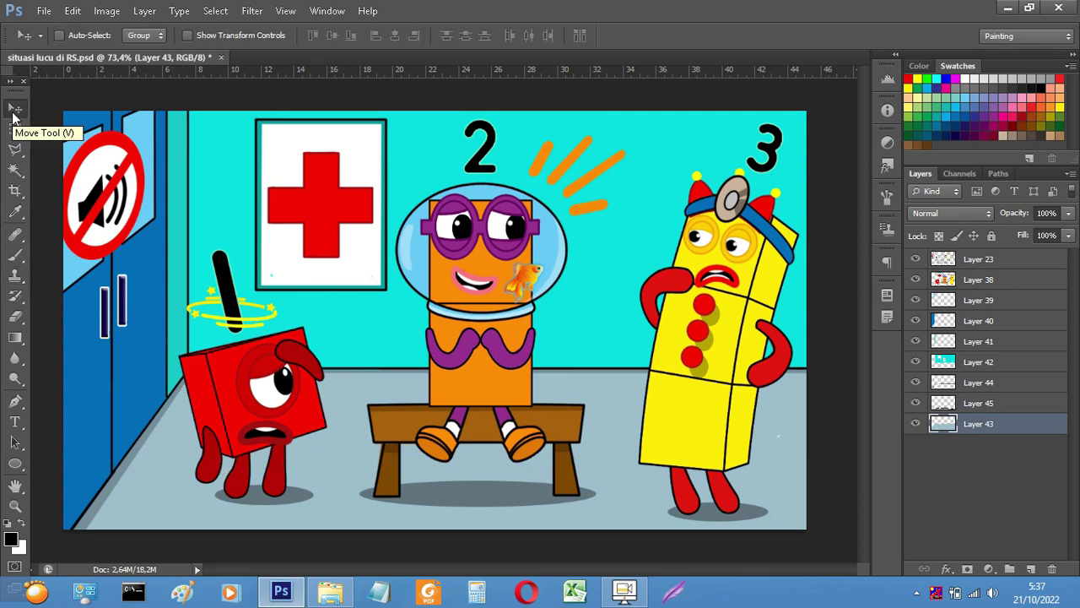
{"action": "left_click", "coordinate": [979, 279], "text": "shift"}
{"action": "key", "text": "ctrl+e"}
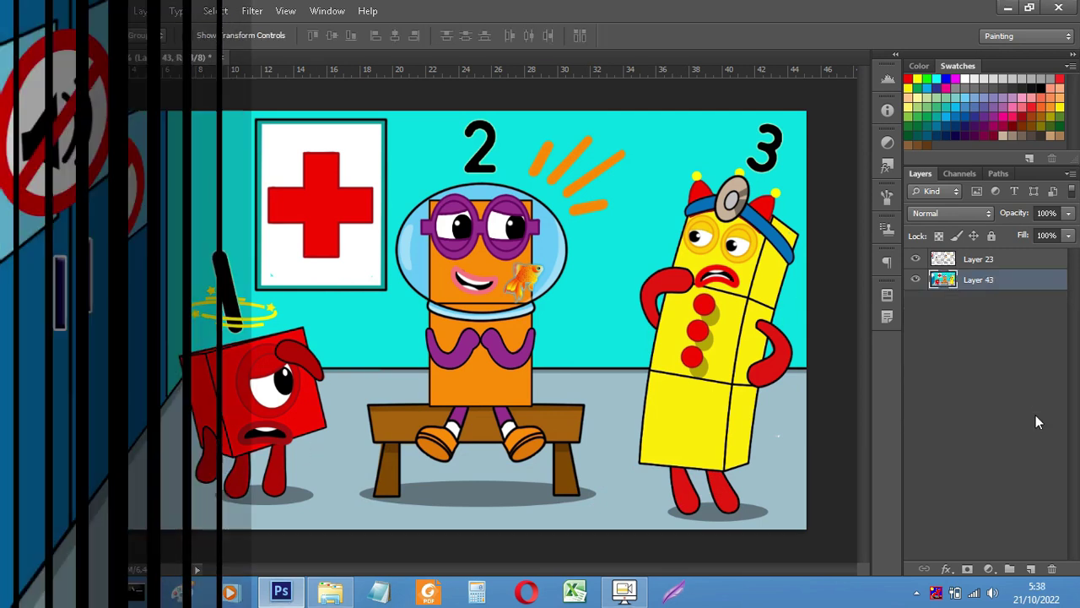